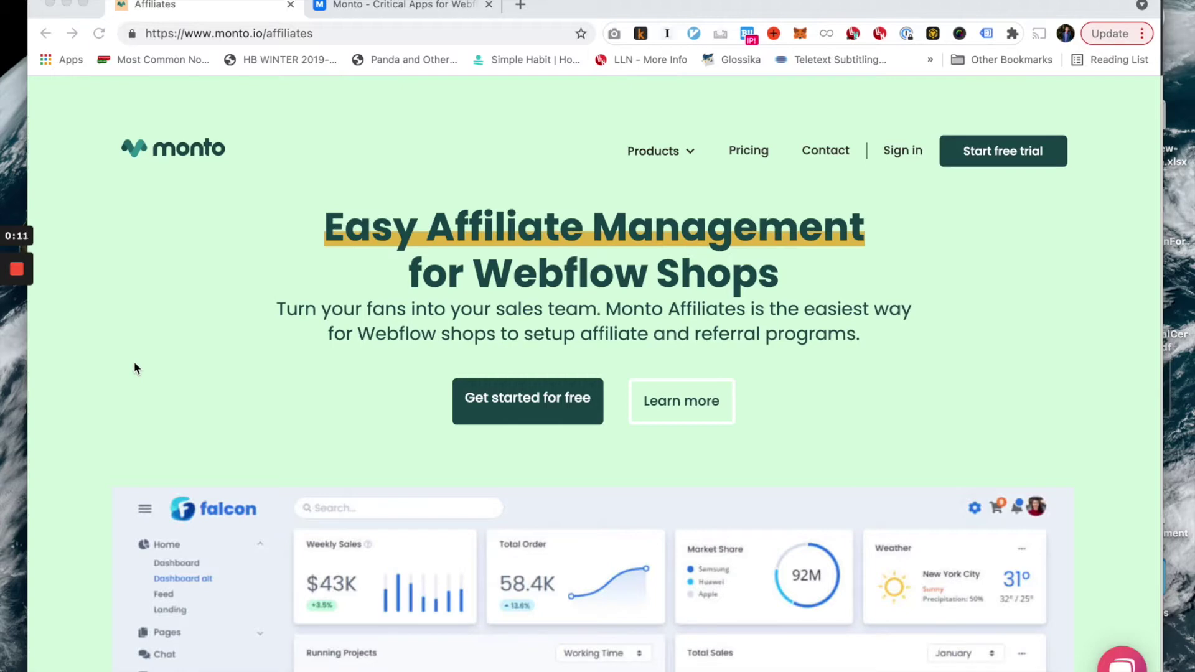
Read the Monto Affiliates landing page headline 'Turn your fans into your sales team'.
left_click(277, 311)
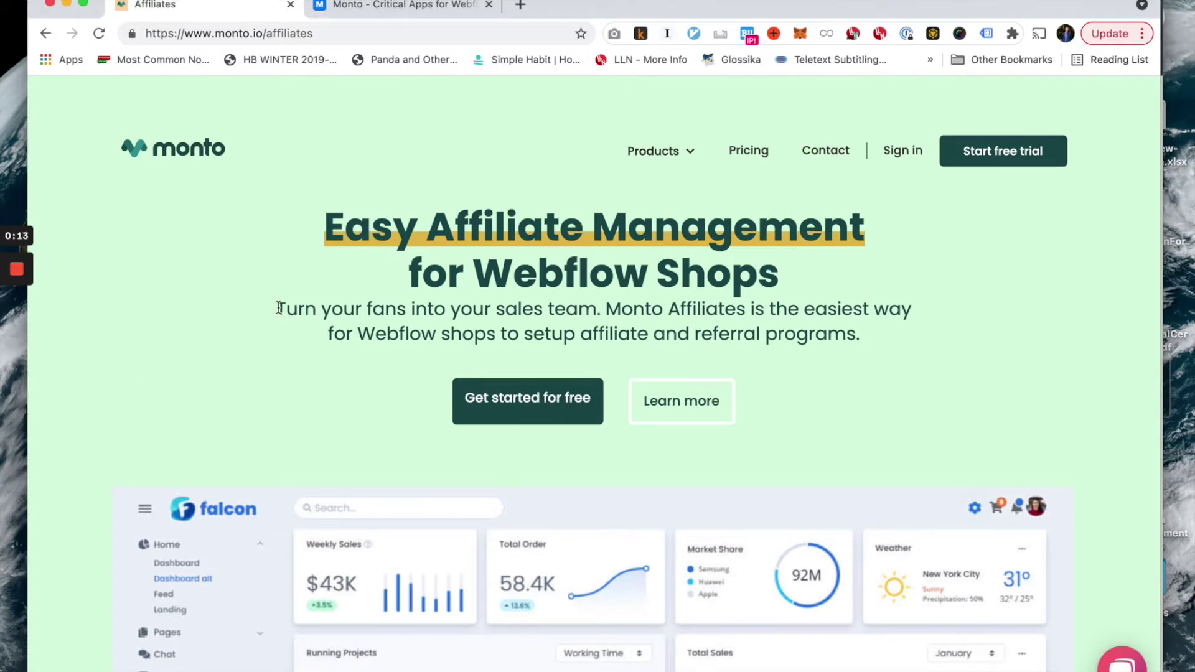
left_click_drag(277, 311, 603, 314)
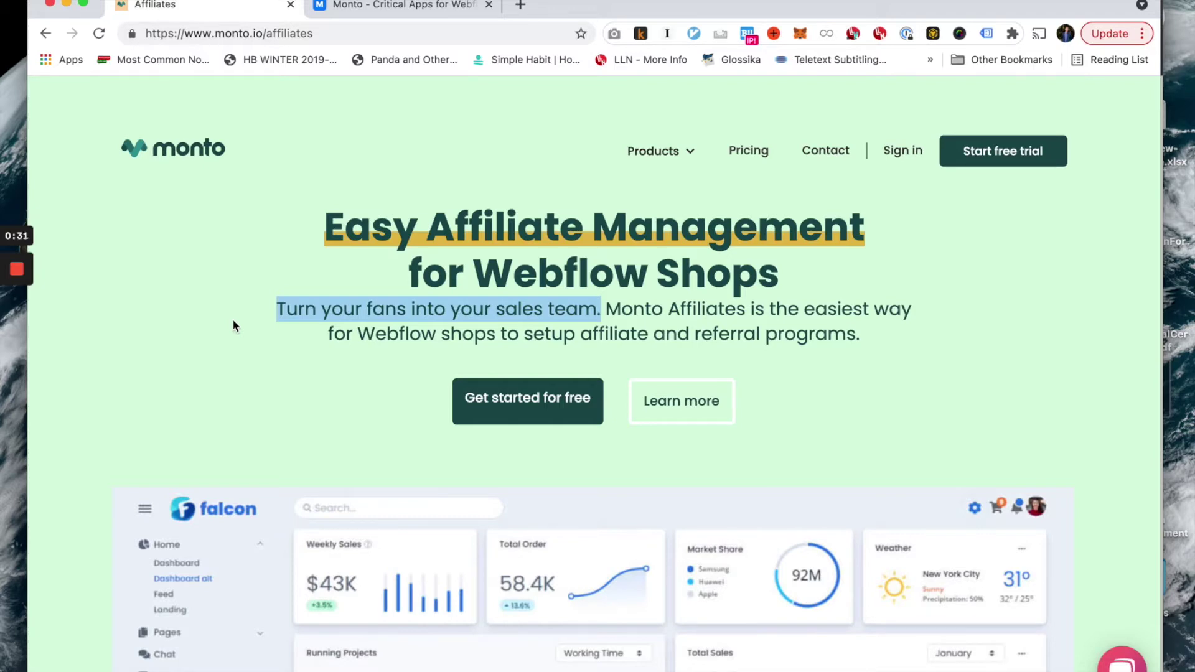
left_click(233, 321)
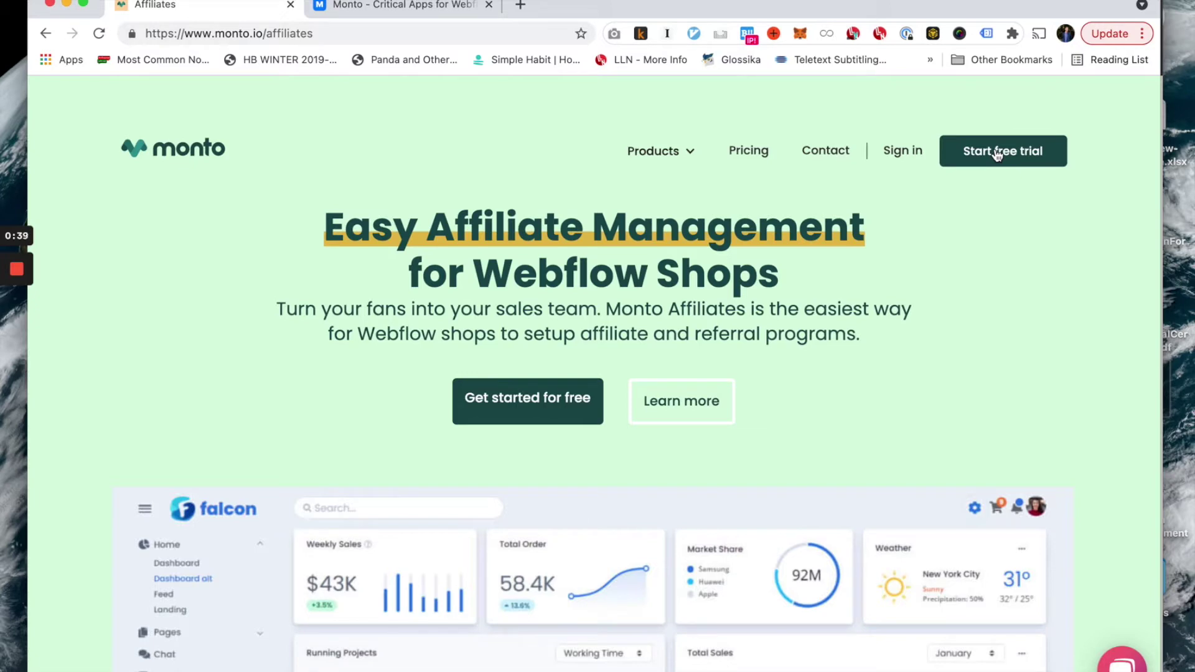
Switch to the Monto - Critical Apps dashboard and read its welcome heading.
left_click(449, 10)
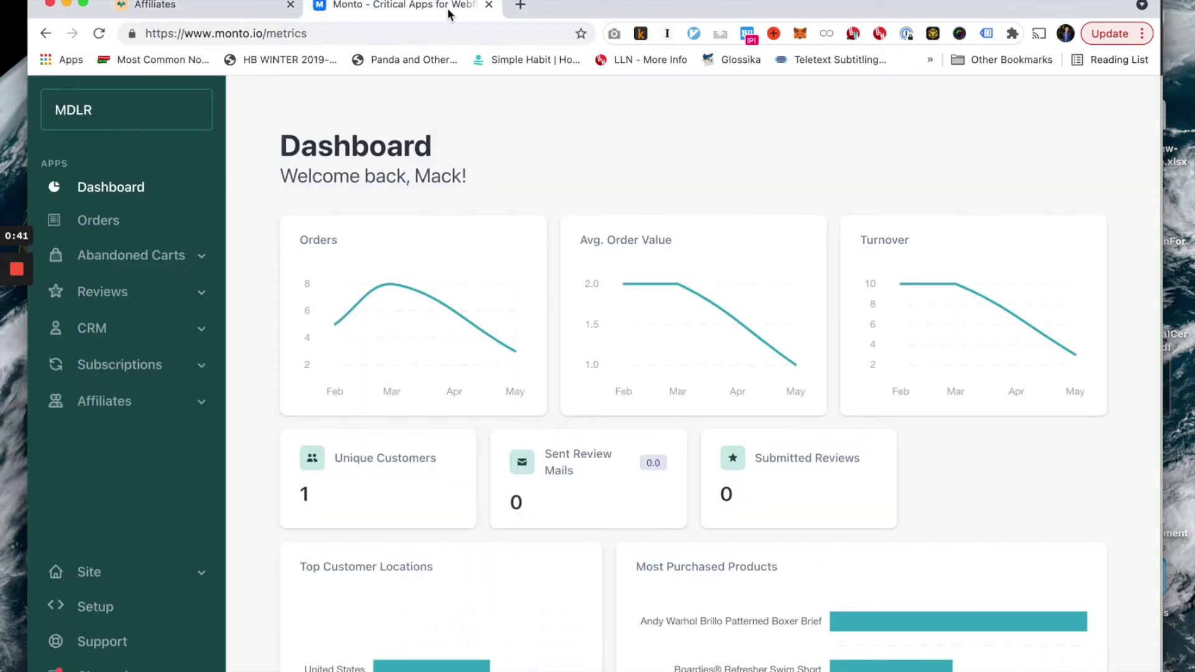
left_click_drag(281, 140, 503, 177)
left_click(503, 178)
Expand Affiliates, view the Overview table, then go to the Setup install page.
left_click(103, 402)
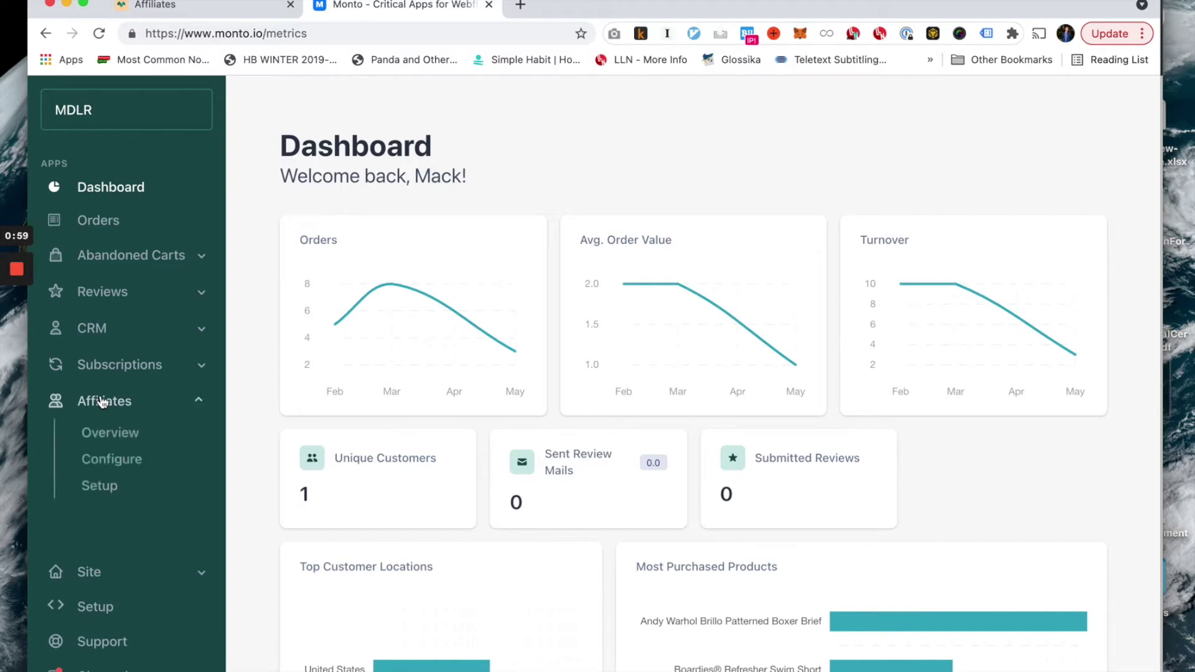
left_click(124, 439)
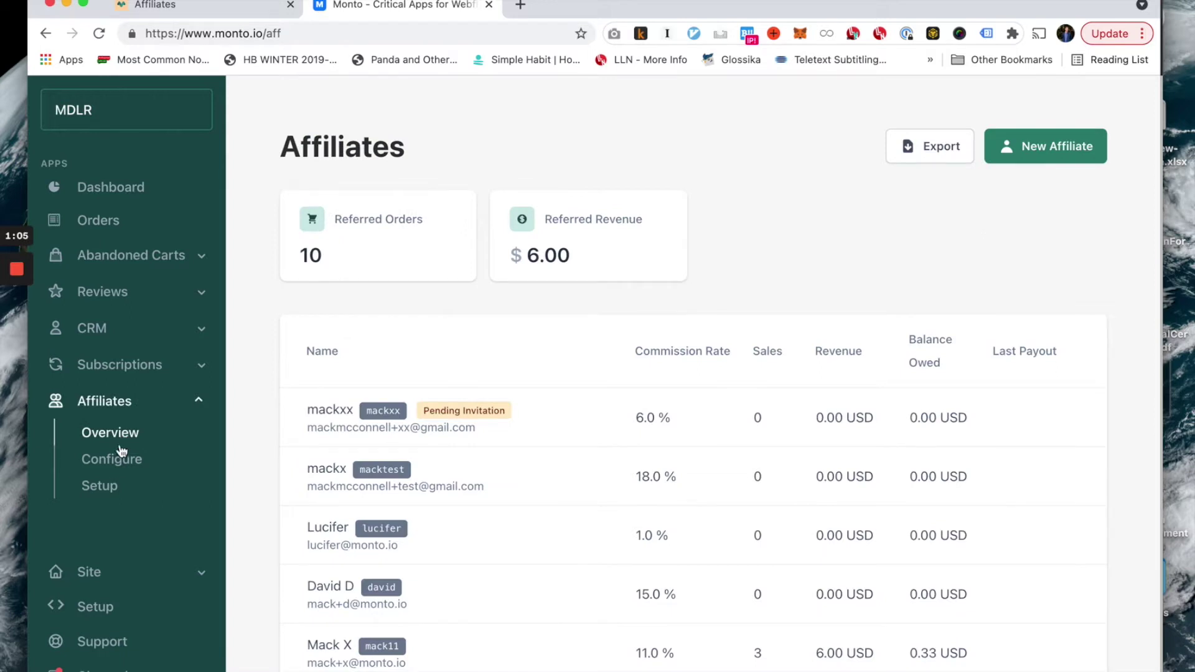
left_click(100, 486)
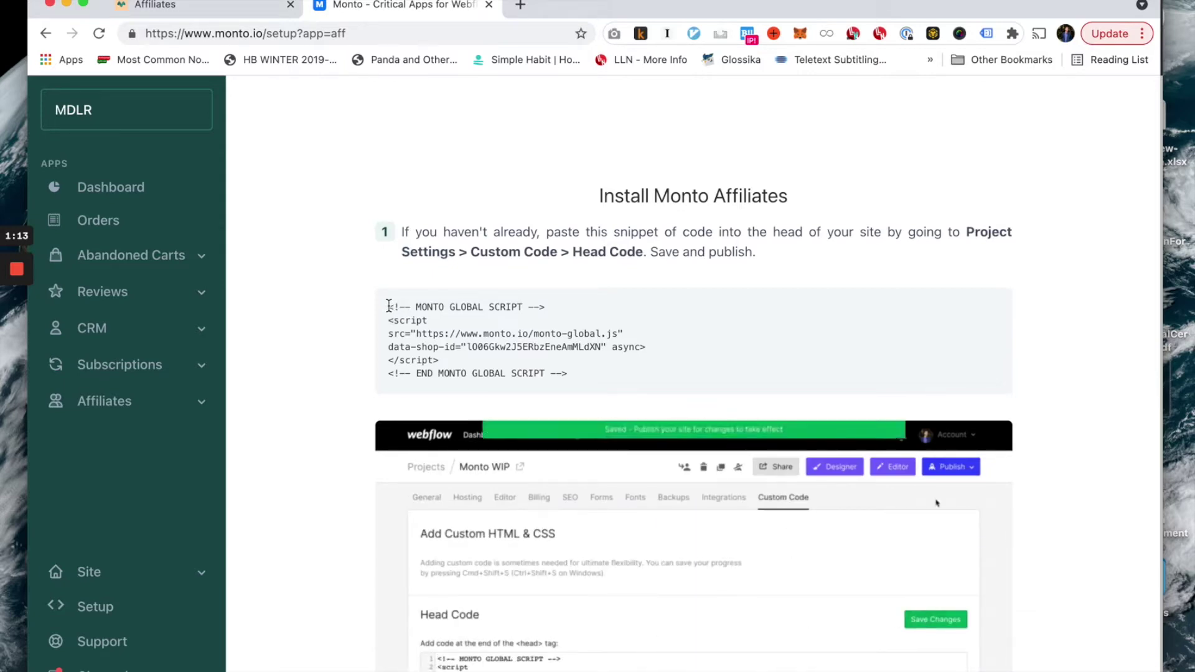
Review the Webflow head-code location and global script snippet, then open Affiliates > Configure.
left_click_drag(966, 230, 642, 252)
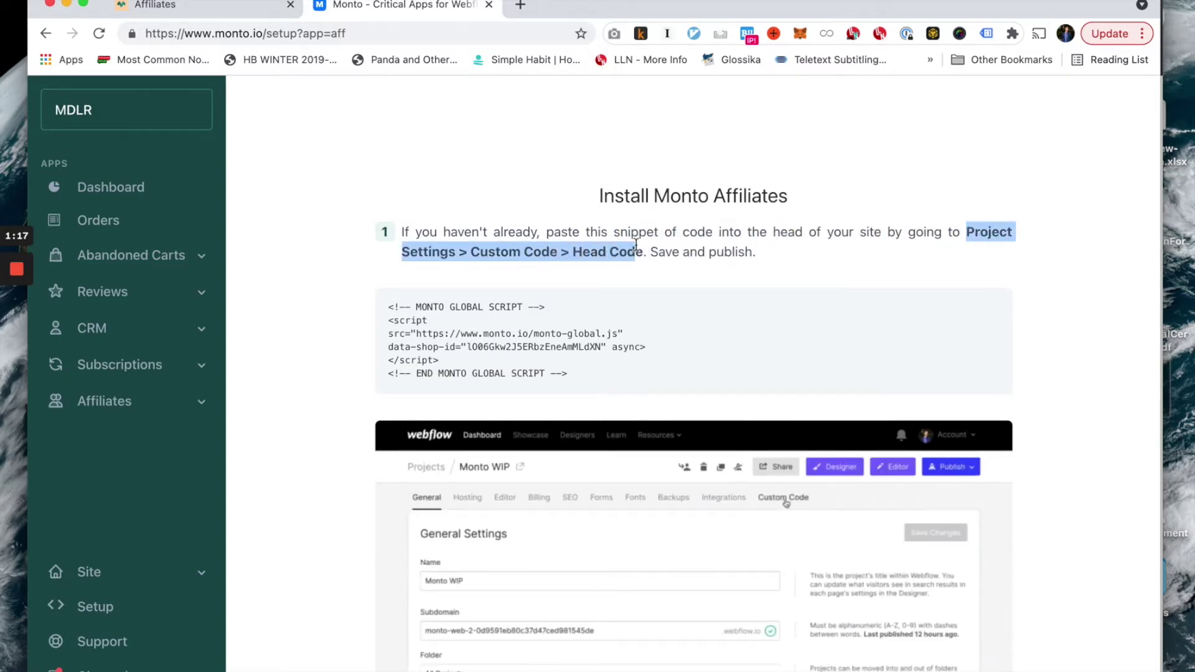
left_click_drag(608, 374, 387, 305)
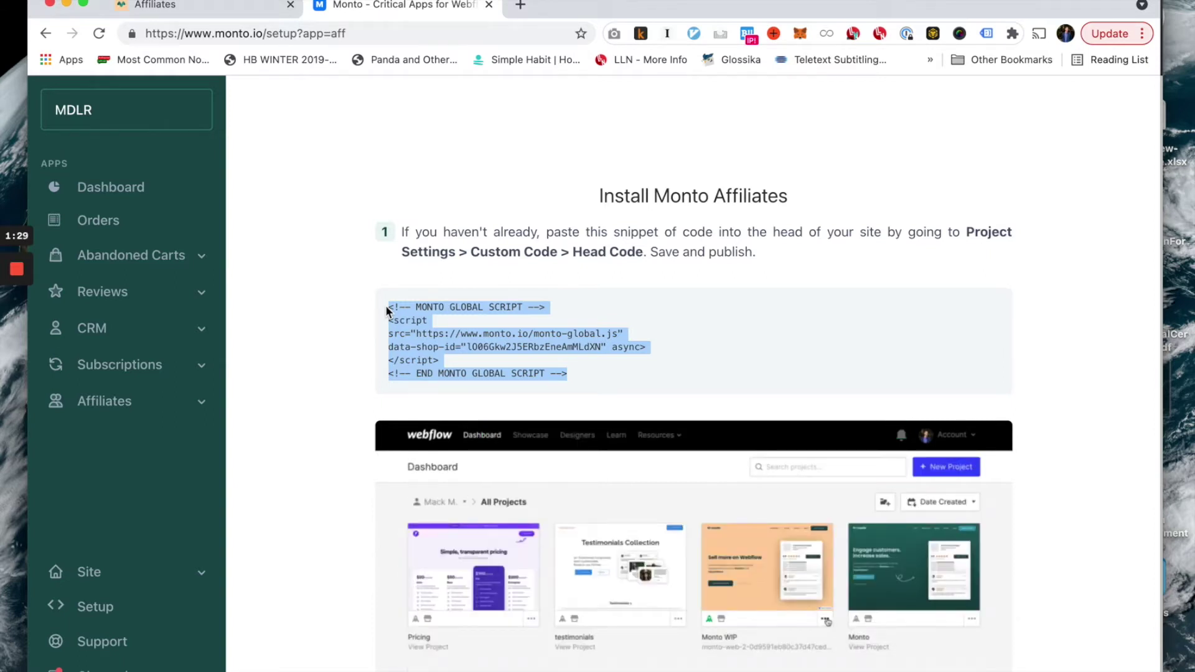
left_click(124, 405)
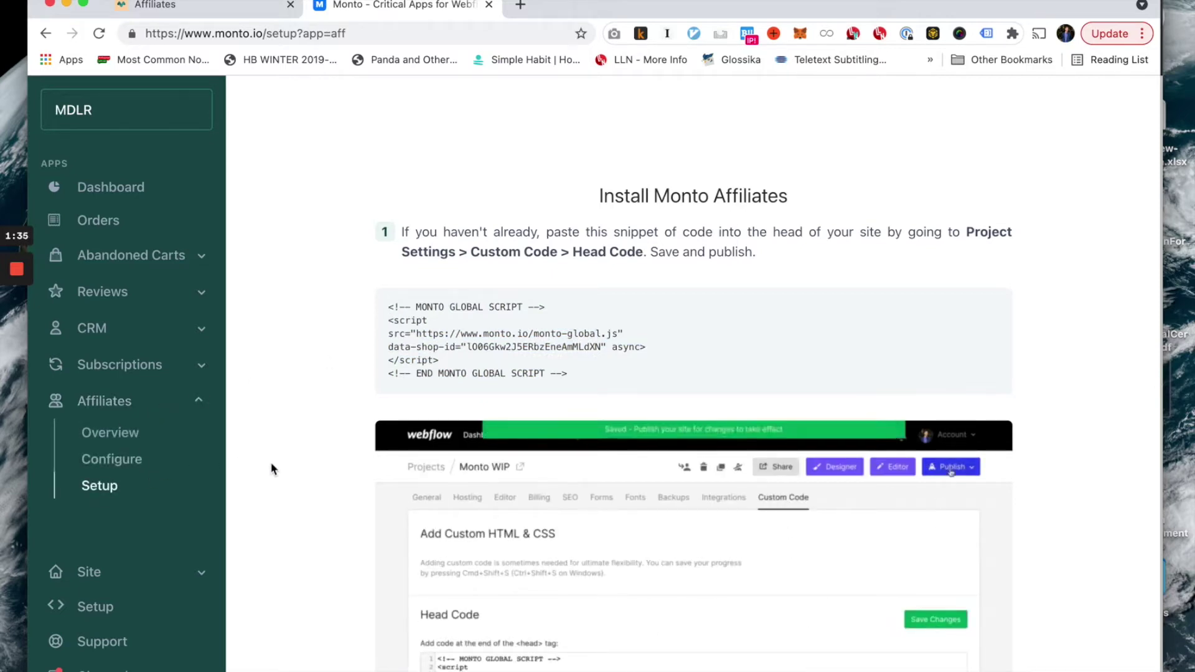
left_click(128, 466)
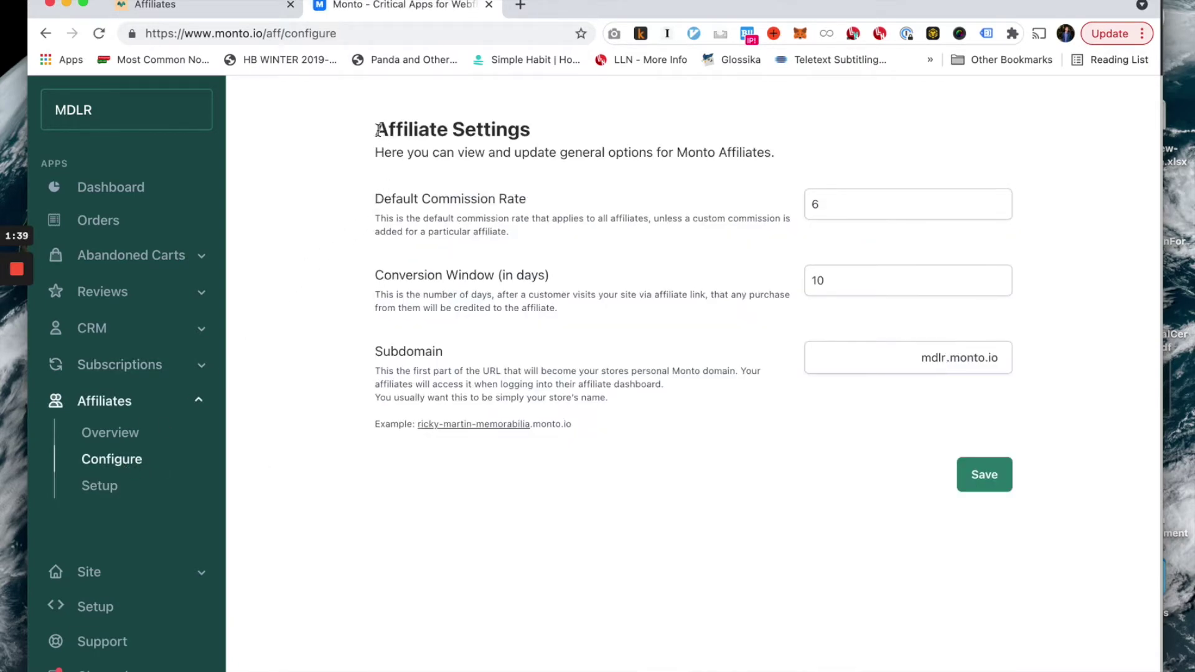
triple_click(375, 199)
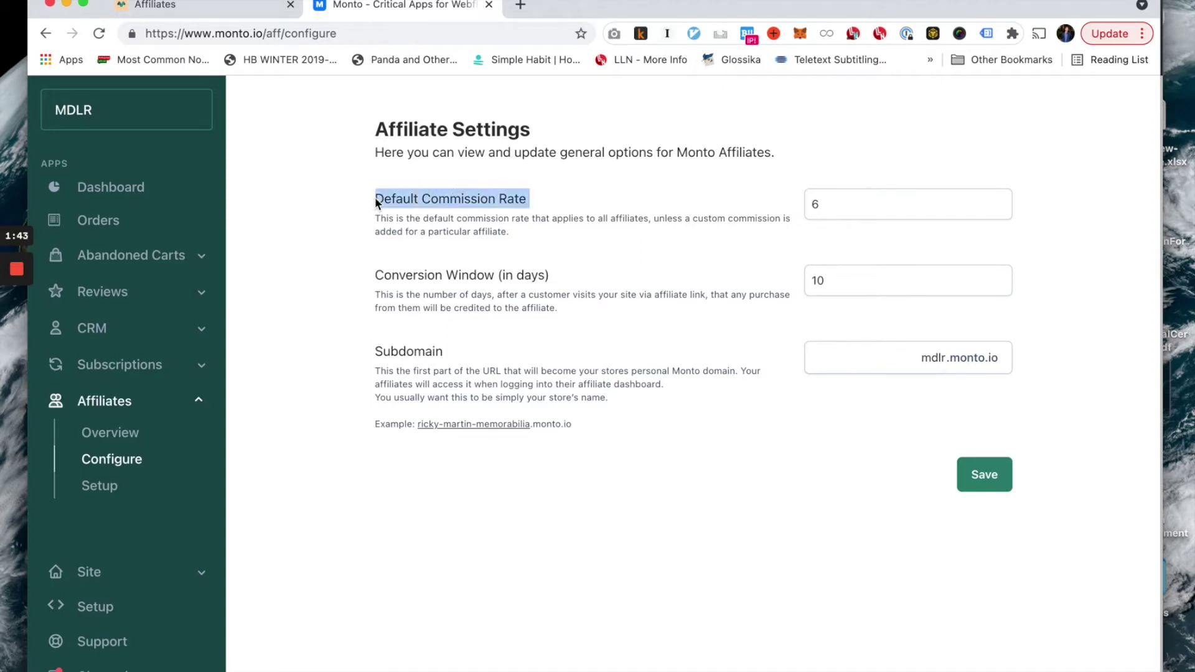
double_click(391, 280)
left_click(391, 280)
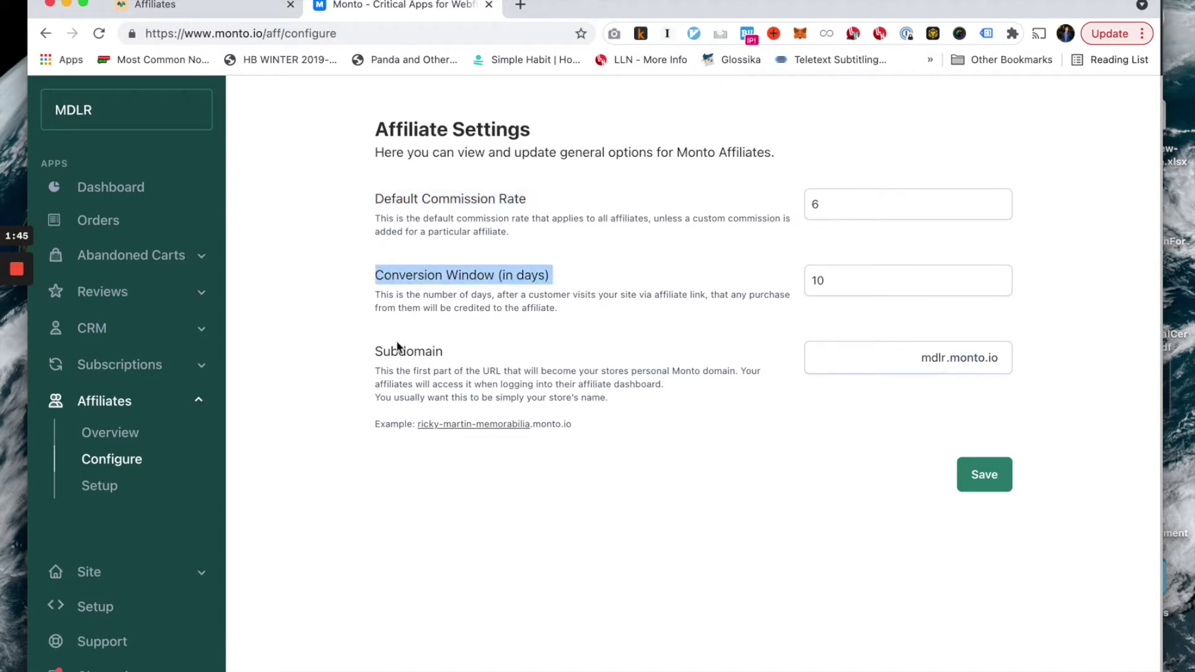
double_click(397, 352)
left_click(373, 338)
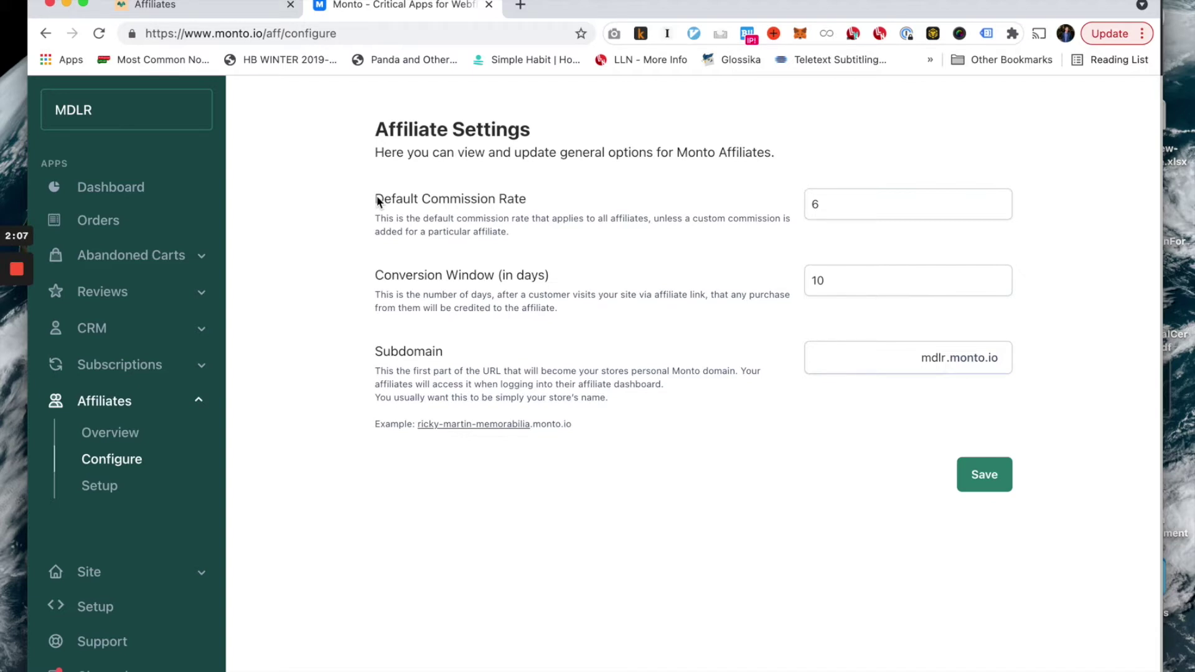
double_click(813, 203)
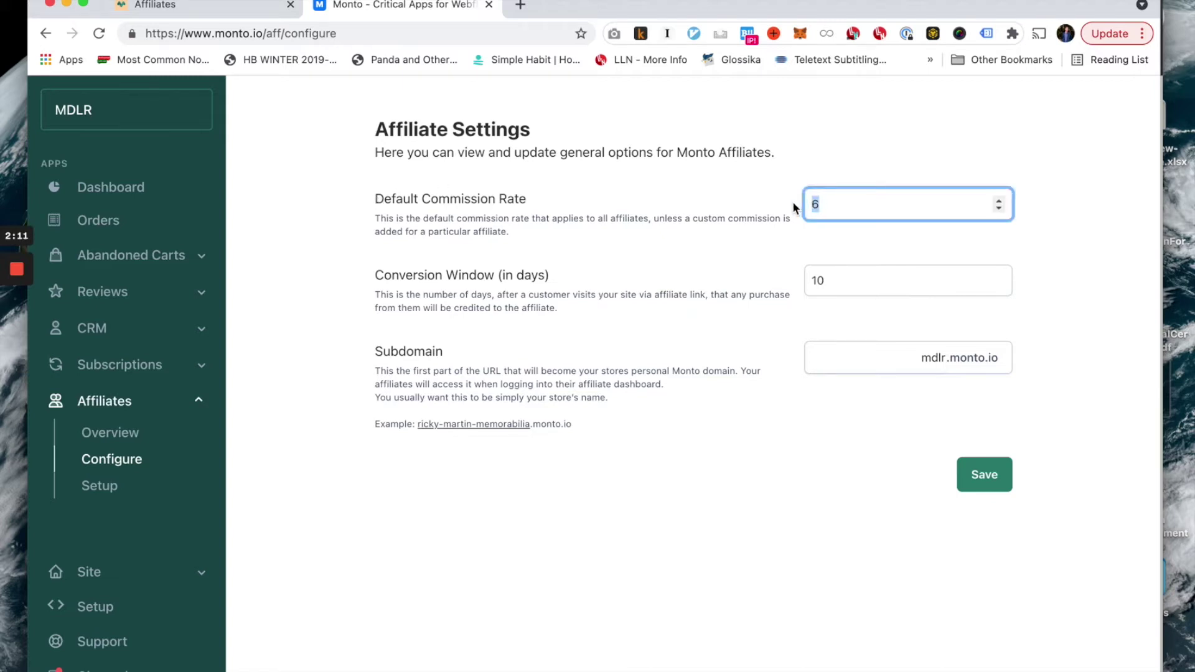
left_click(794, 204)
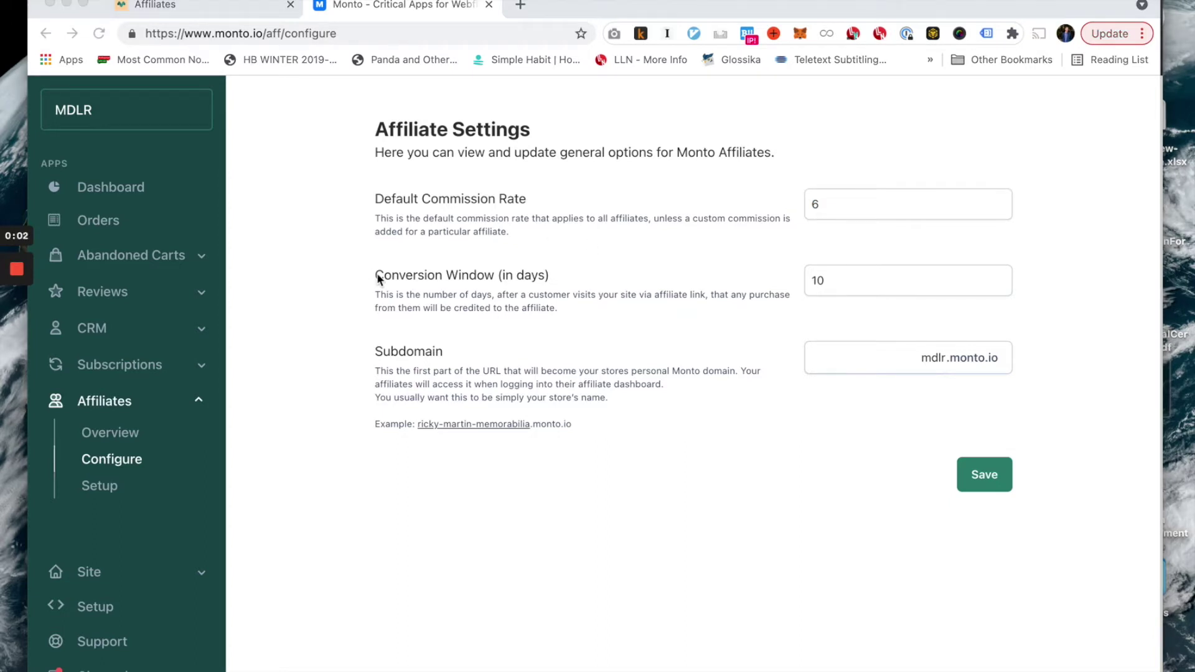
left_click(386, 280)
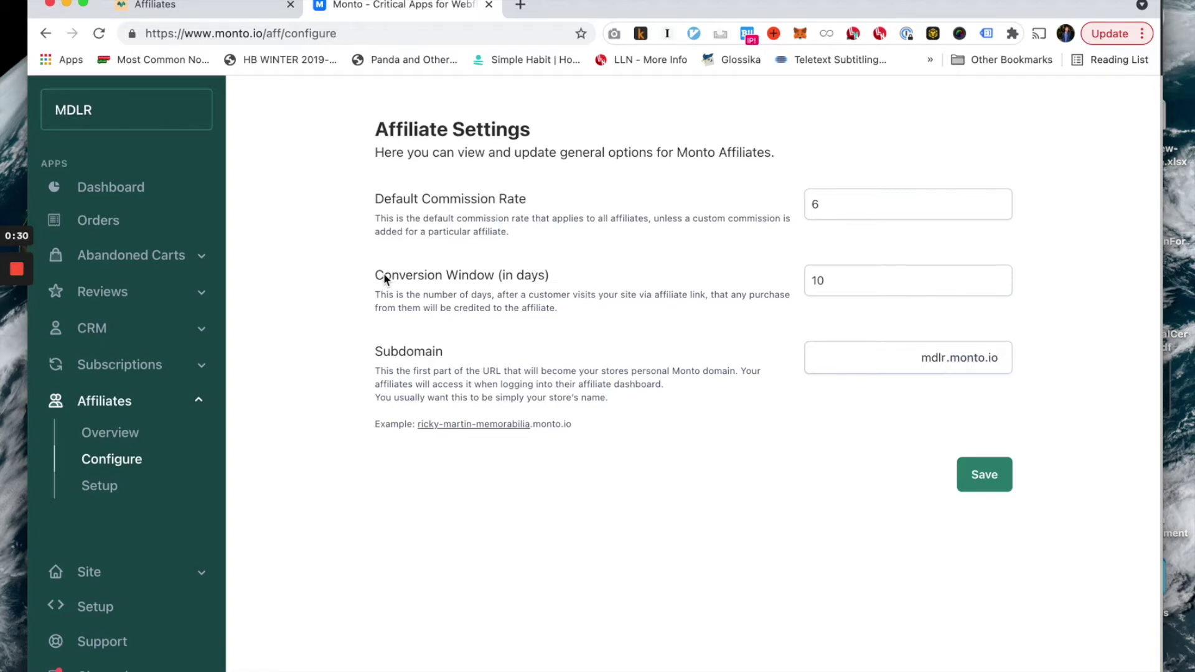
left_click_drag(831, 281, 810, 281)
left_click(793, 289)
left_click_drag(835, 277, 802, 284)
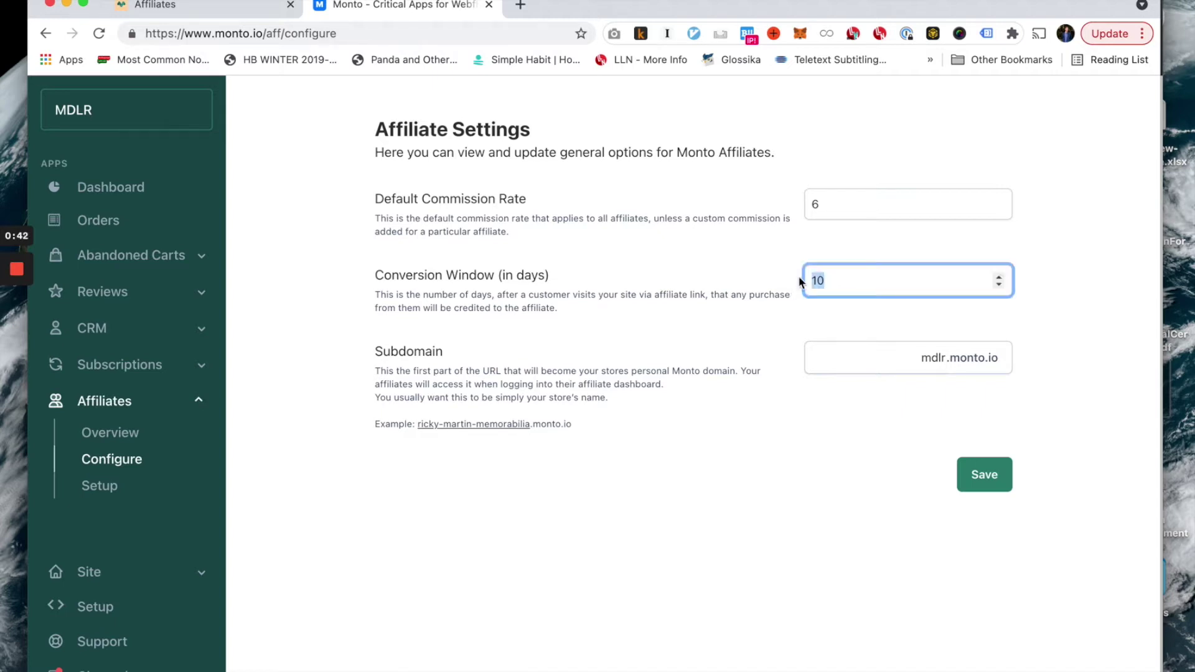
left_click(787, 280)
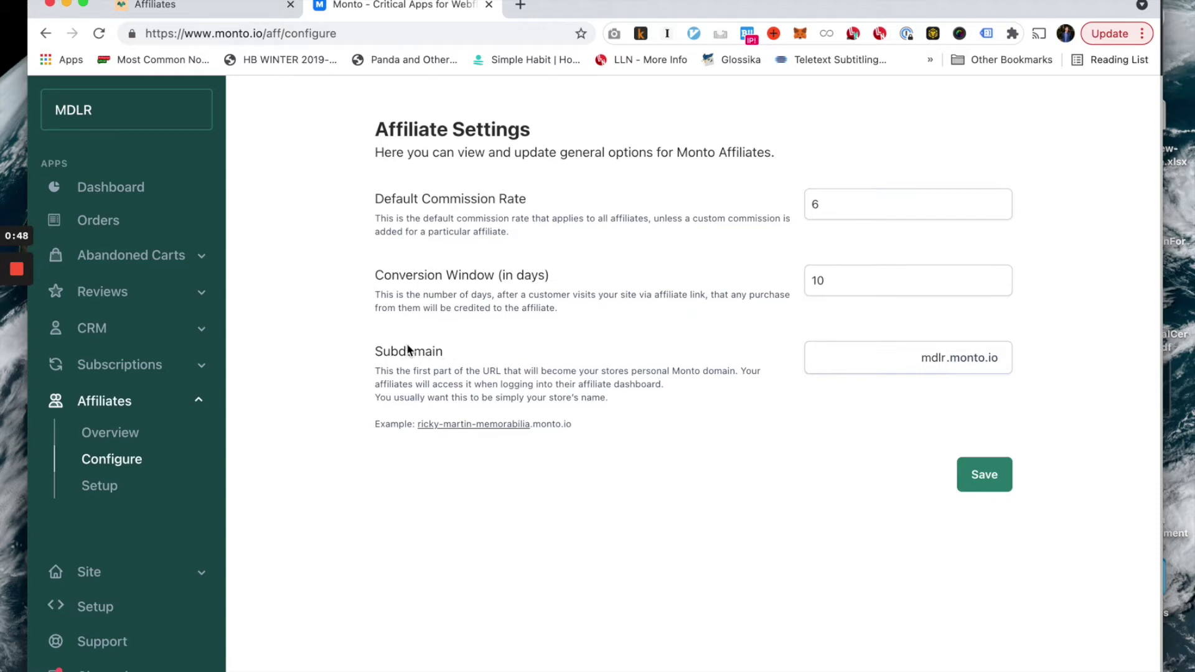
left_click_drag(418, 353, 440, 353)
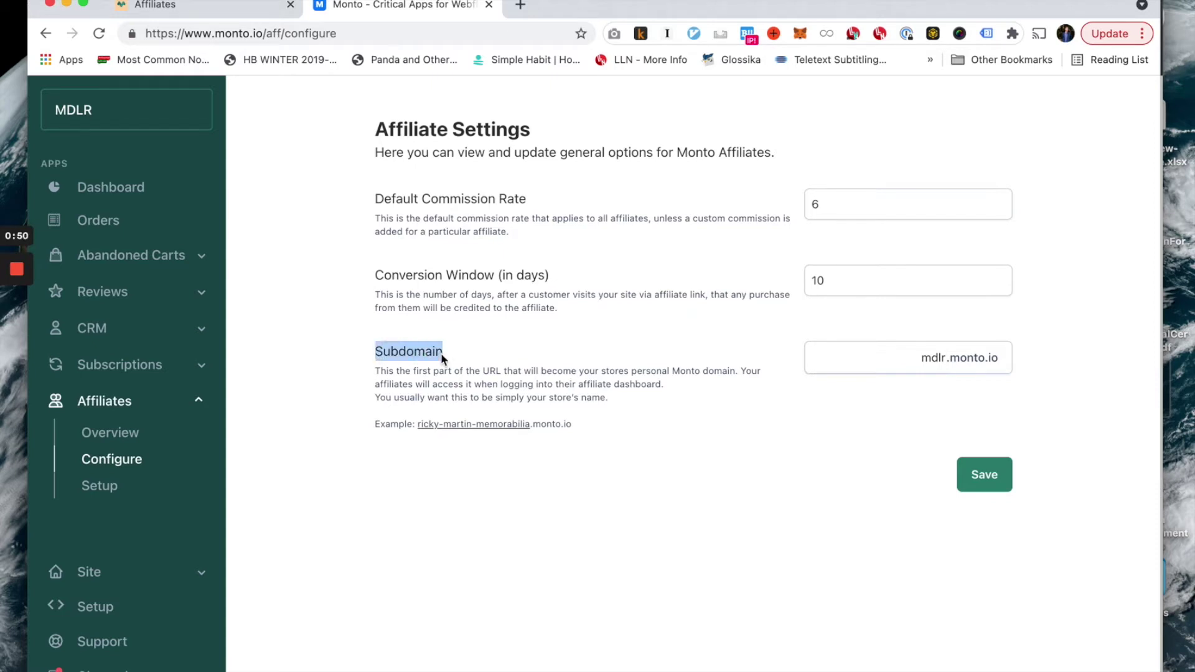
left_click(441, 353)
double_click(935, 360)
key("BackSpace")
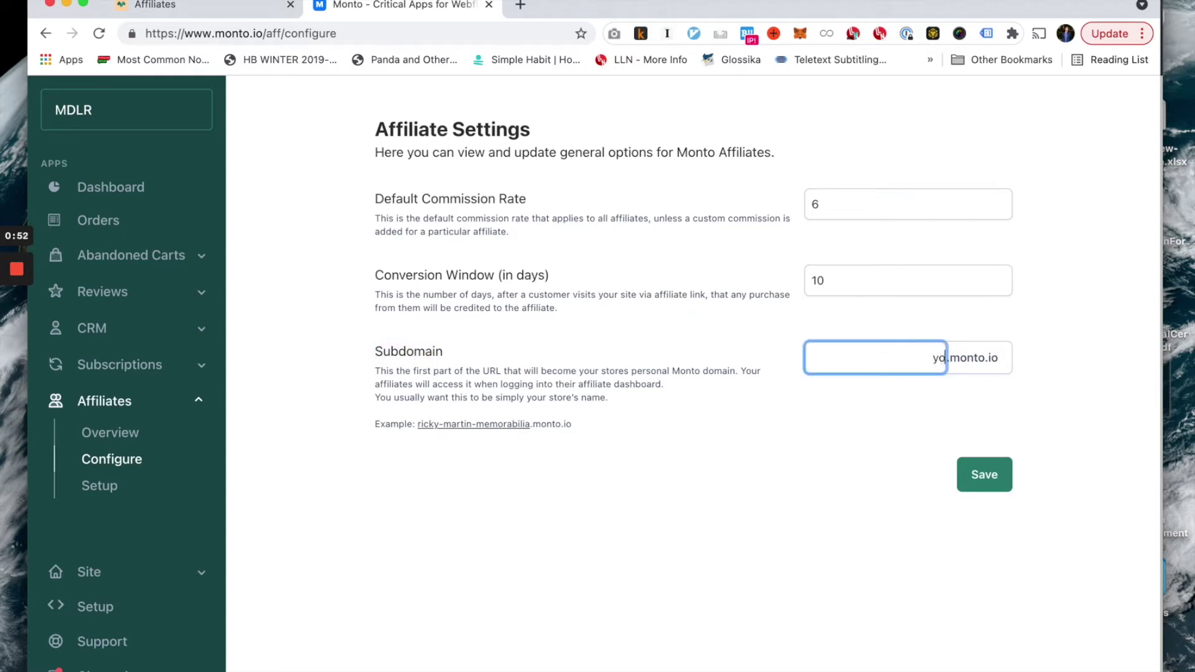
type("your-stro")
key("BackSpace")
key("BackSpace")
type("ore")
left_click(915, 434)
left_click(936, 360)
left_click_drag(947, 359, 887, 360)
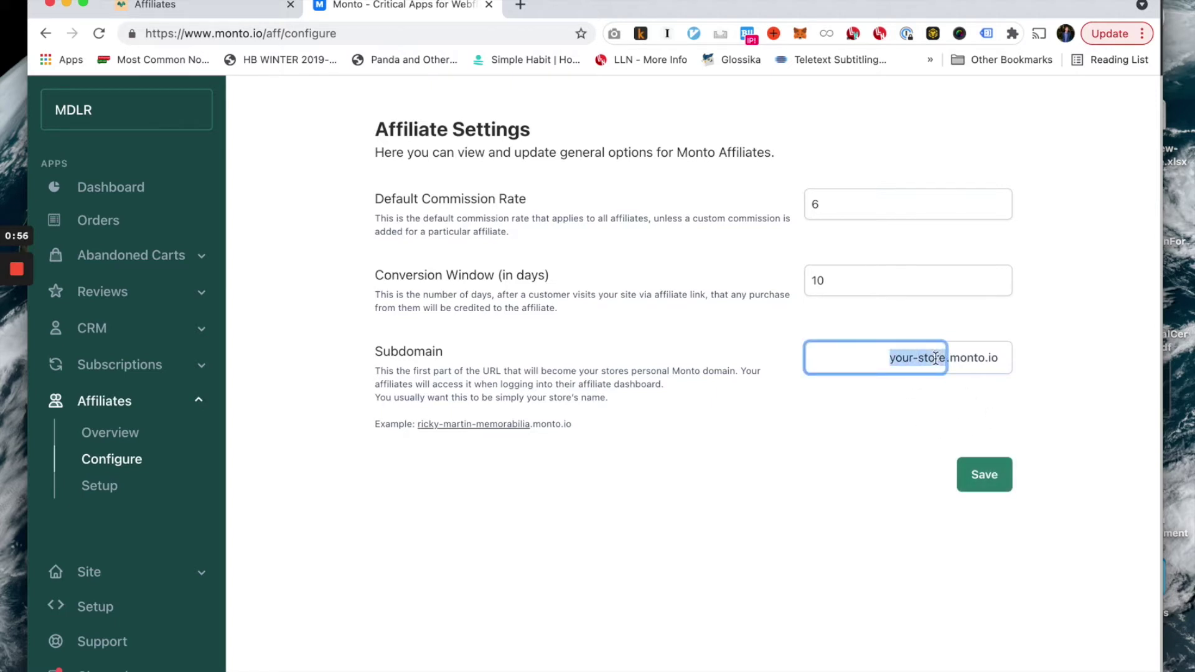
key("BackSpace")
type("mdlr")
left_click(932, 441)
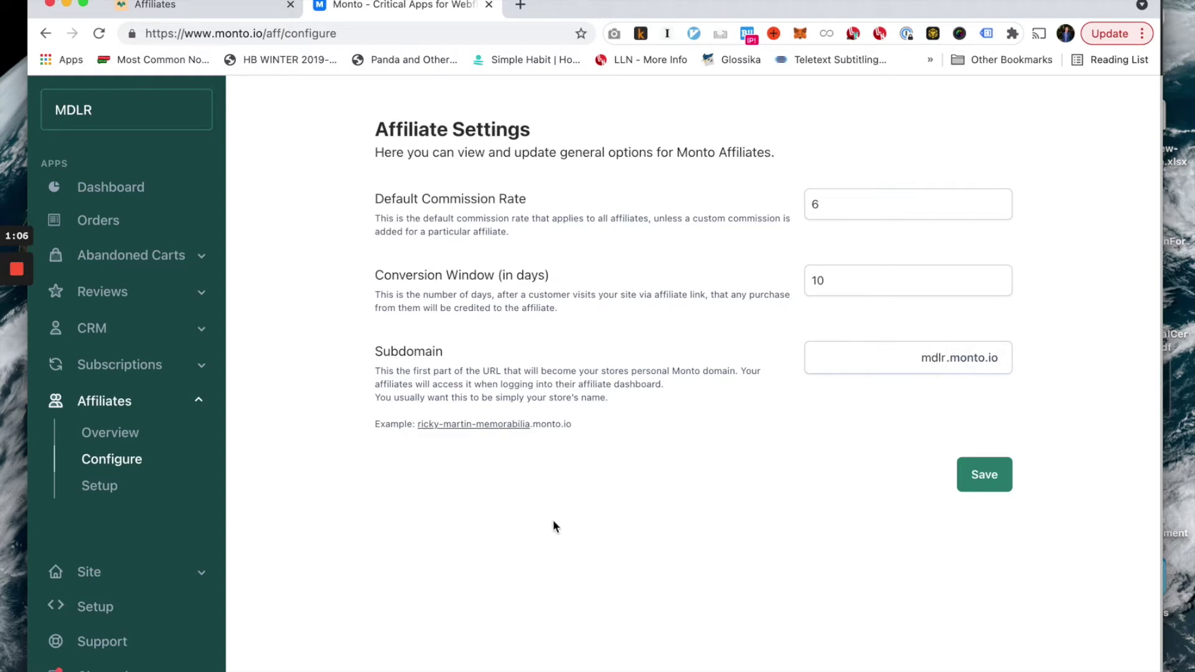
left_click(122, 437)
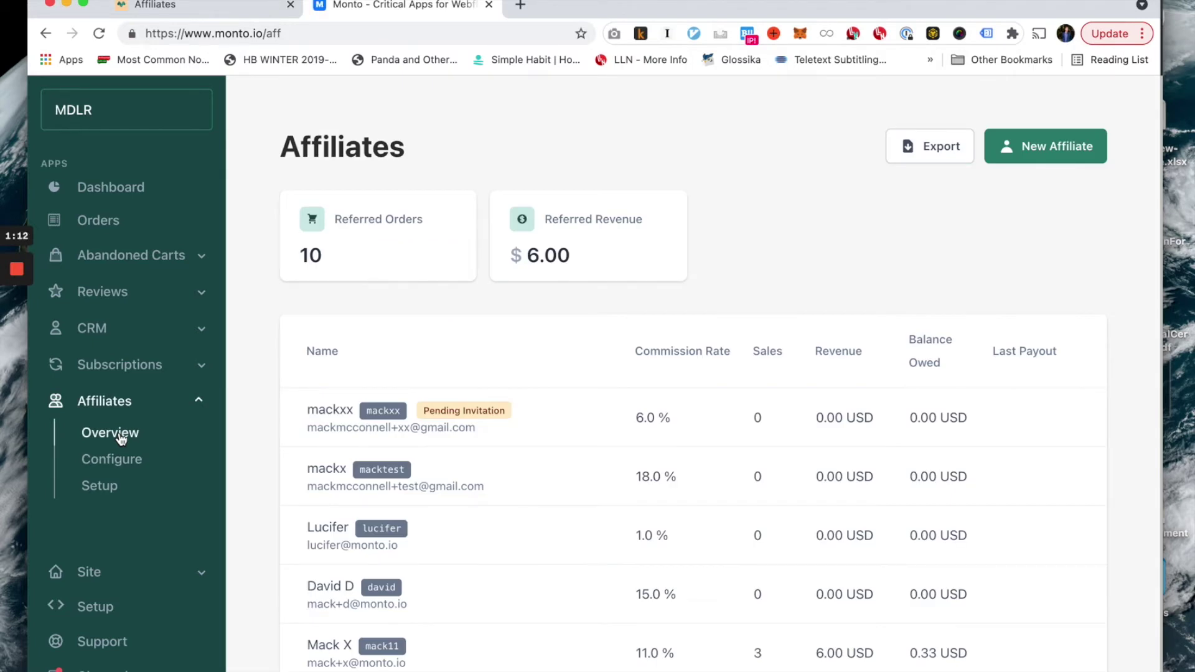
scroll(250, 475, "down", 5)
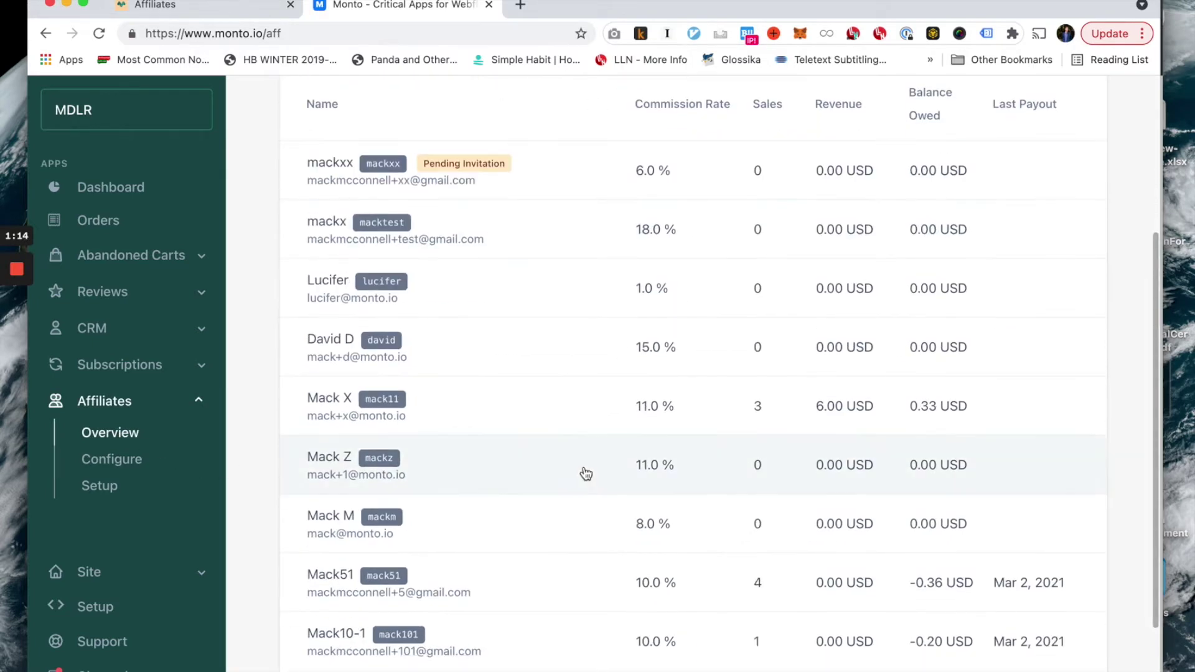
scroll(586, 473, "up", 5)
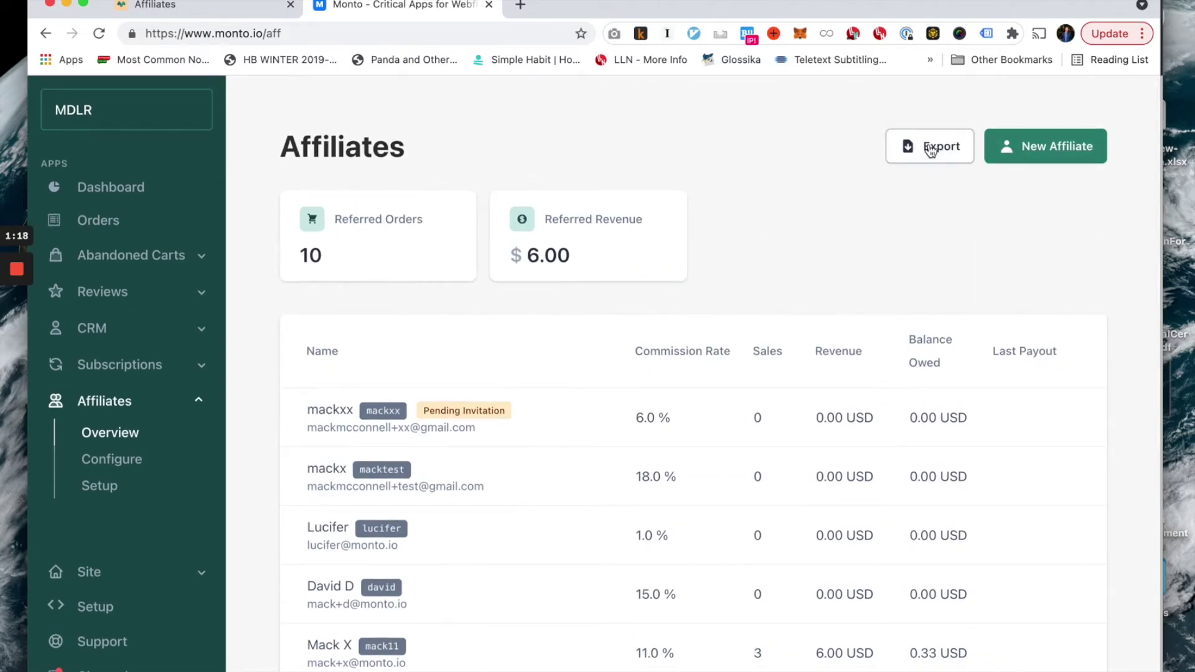
scroll(834, 249, "down", 5)
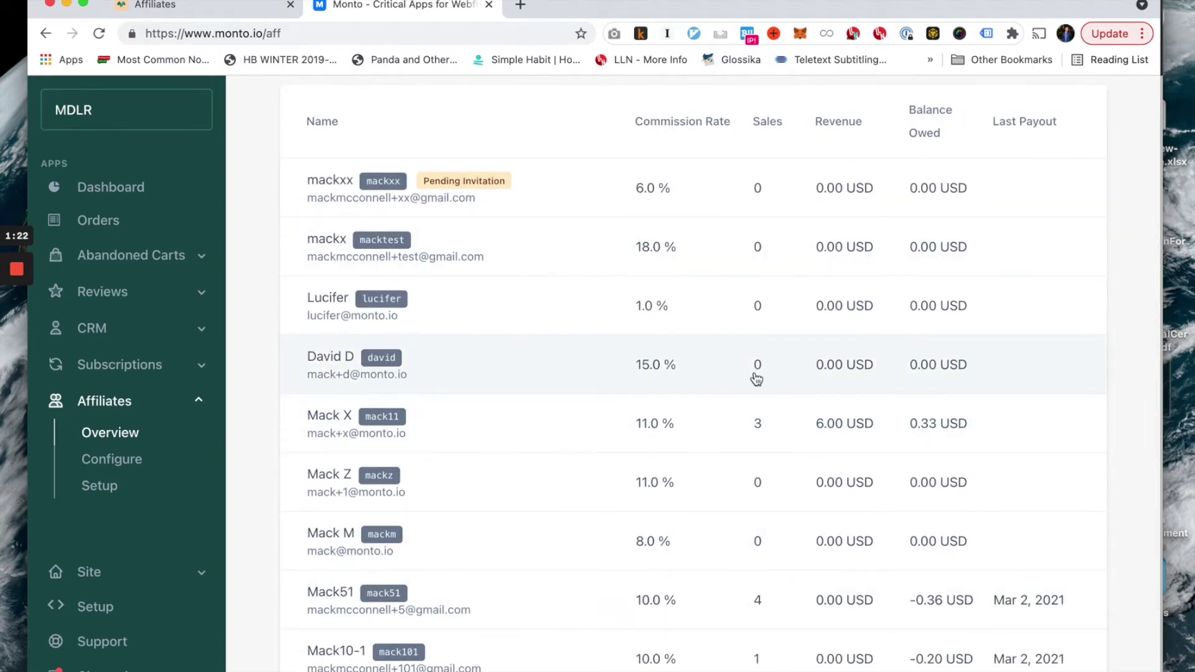
scroll(755, 379, "up", 3)
scroll(713, 277, "down", 3)
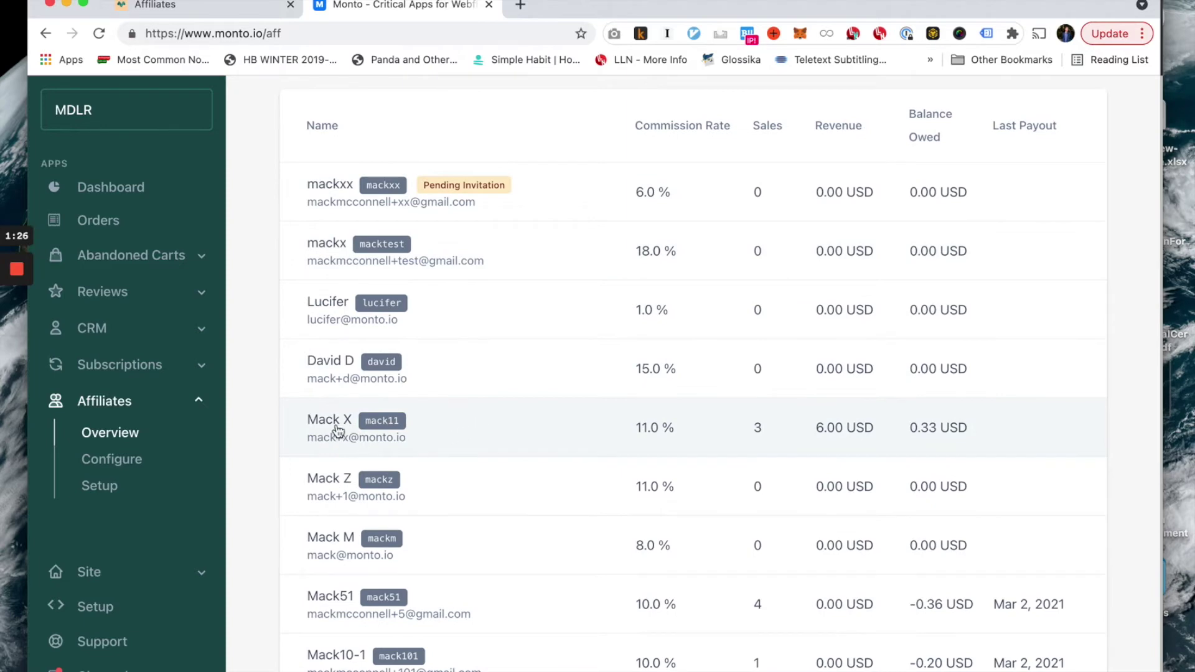
scroll(386, 407, "up", 5)
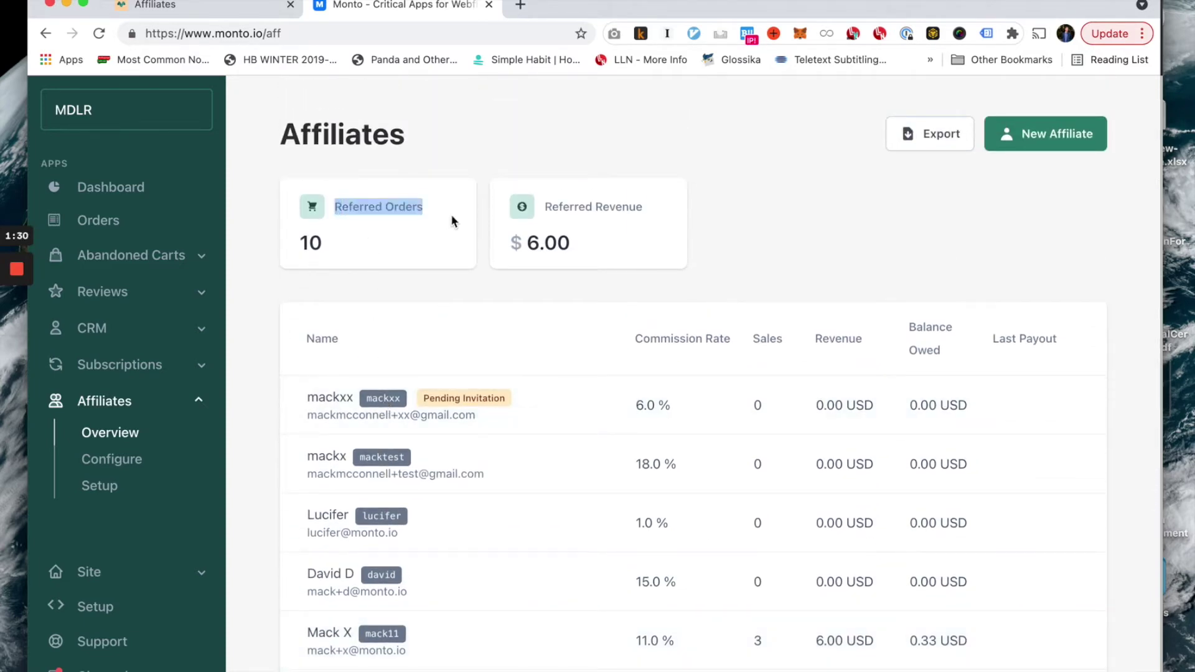
left_click_drag(335, 207, 455, 223)
left_click_drag(549, 206, 671, 211)
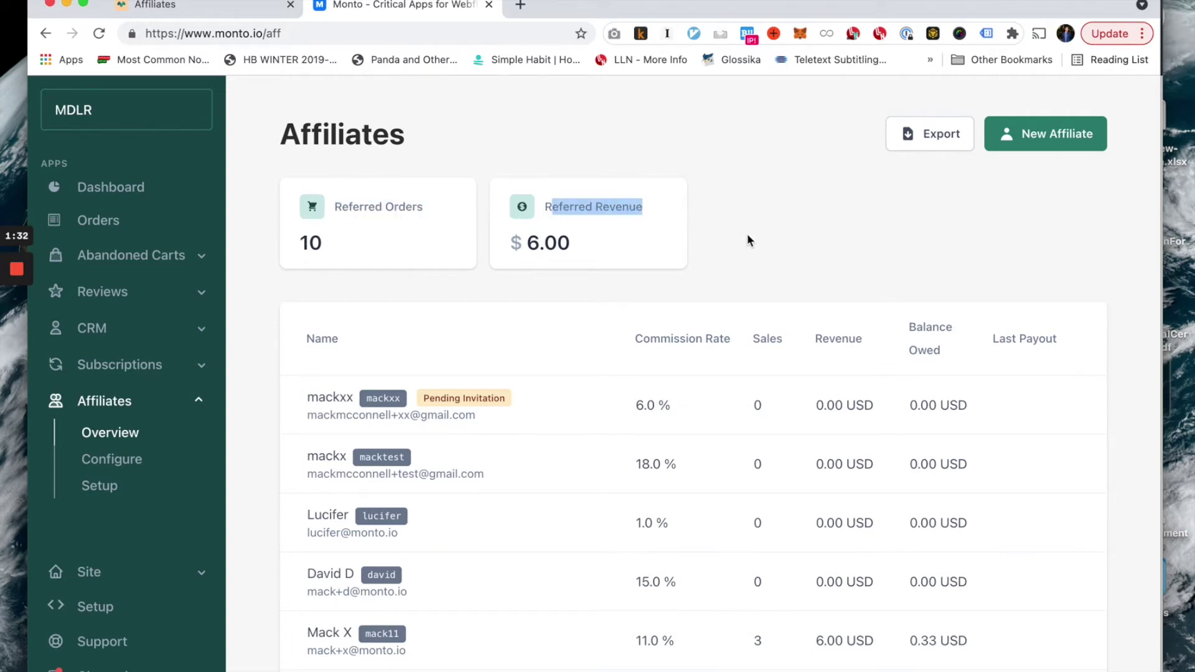
scroll(747, 236, "down", 5)
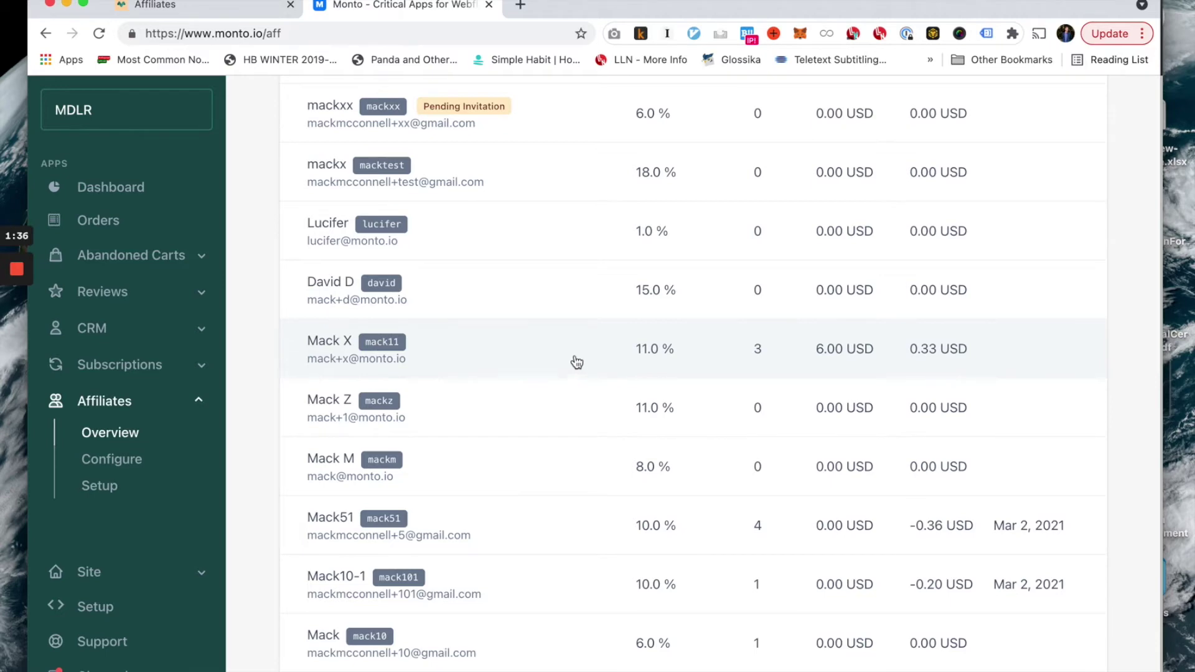
scroll(652, 361, "up", 3)
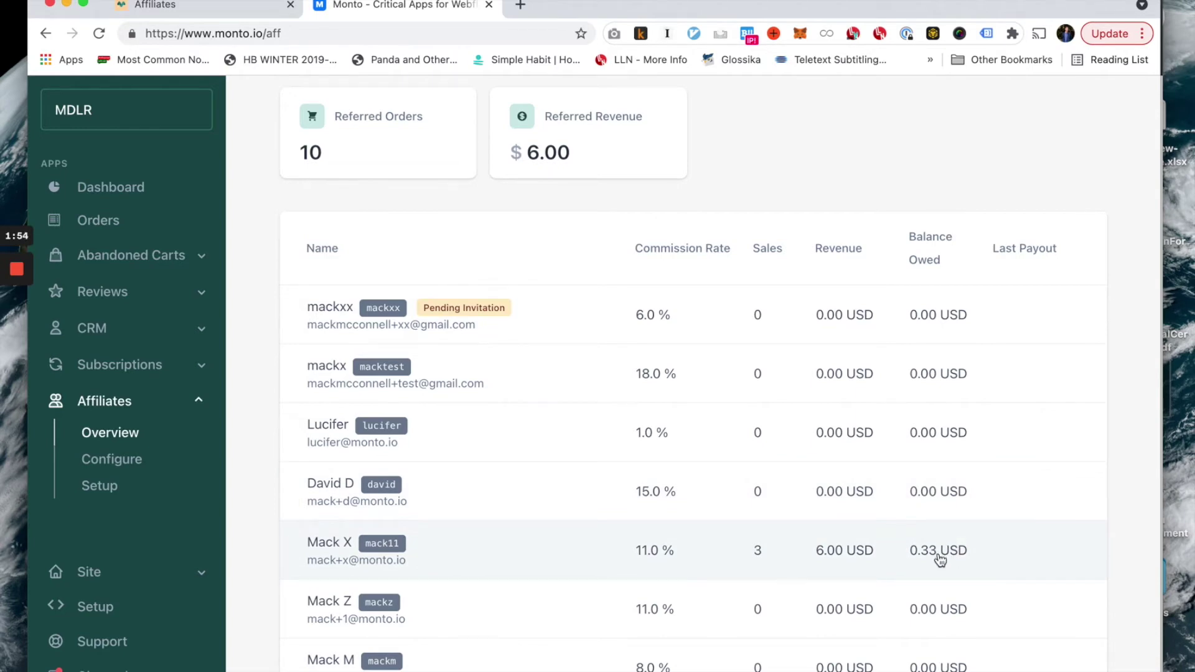
left_click(508, 554)
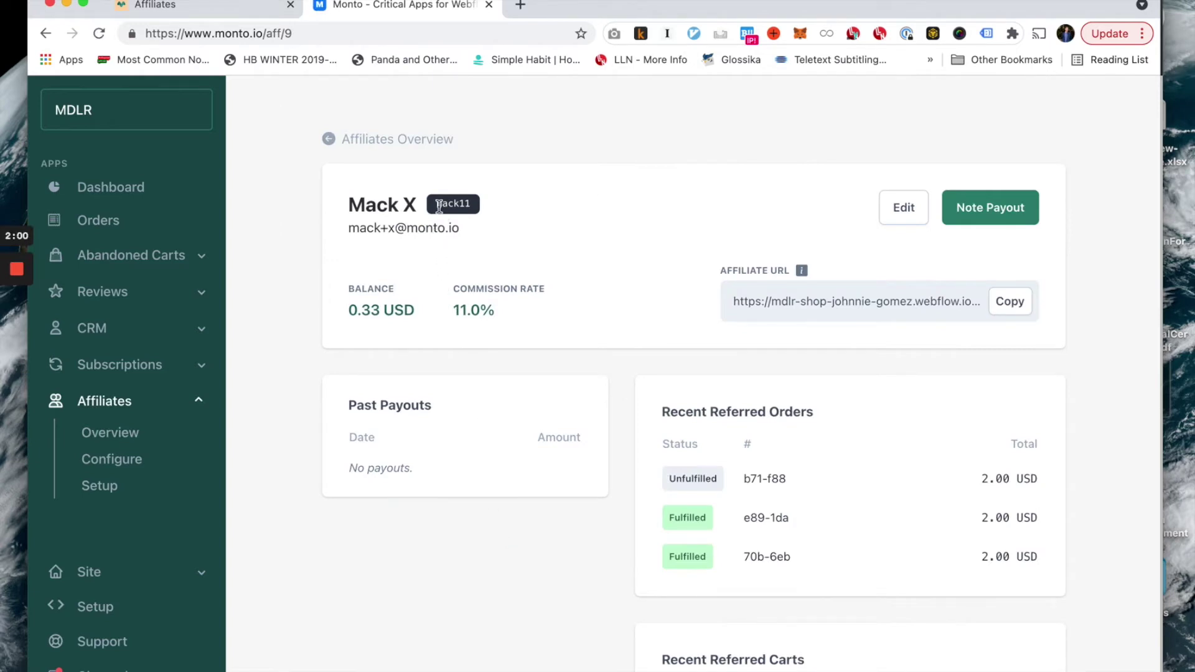
Copy the affiliate's referral URL and inspect its ?via= referral code parameter.
left_click_drag(438, 206, 472, 211)
left_click(1024, 309)
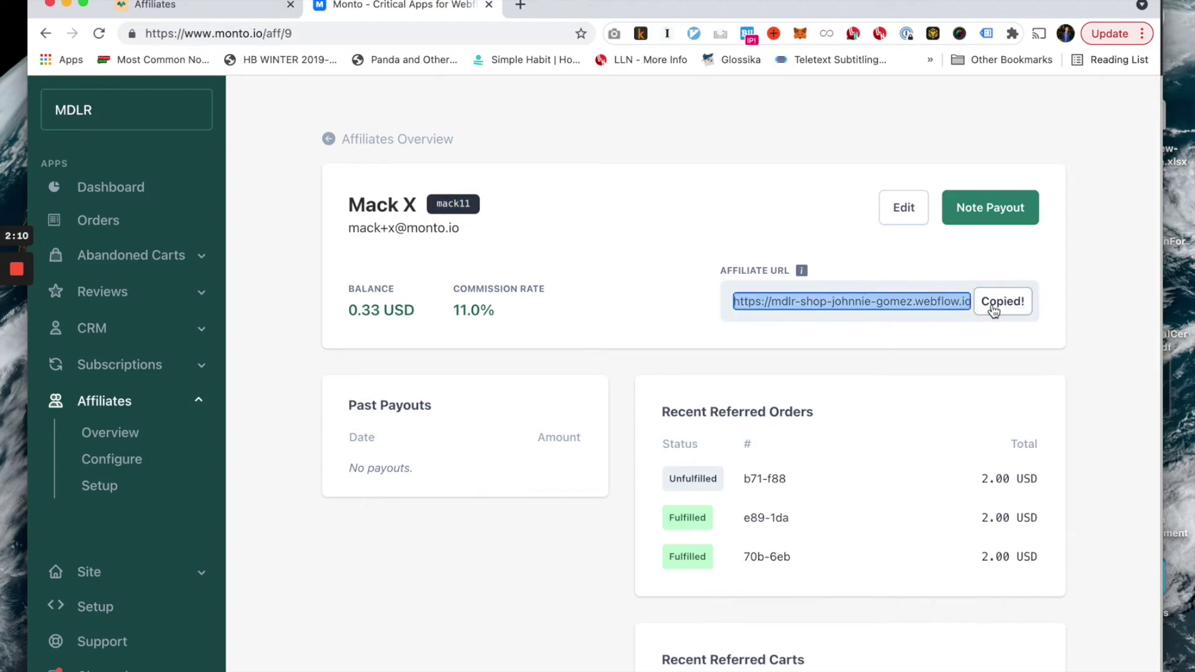
left_click(914, 301)
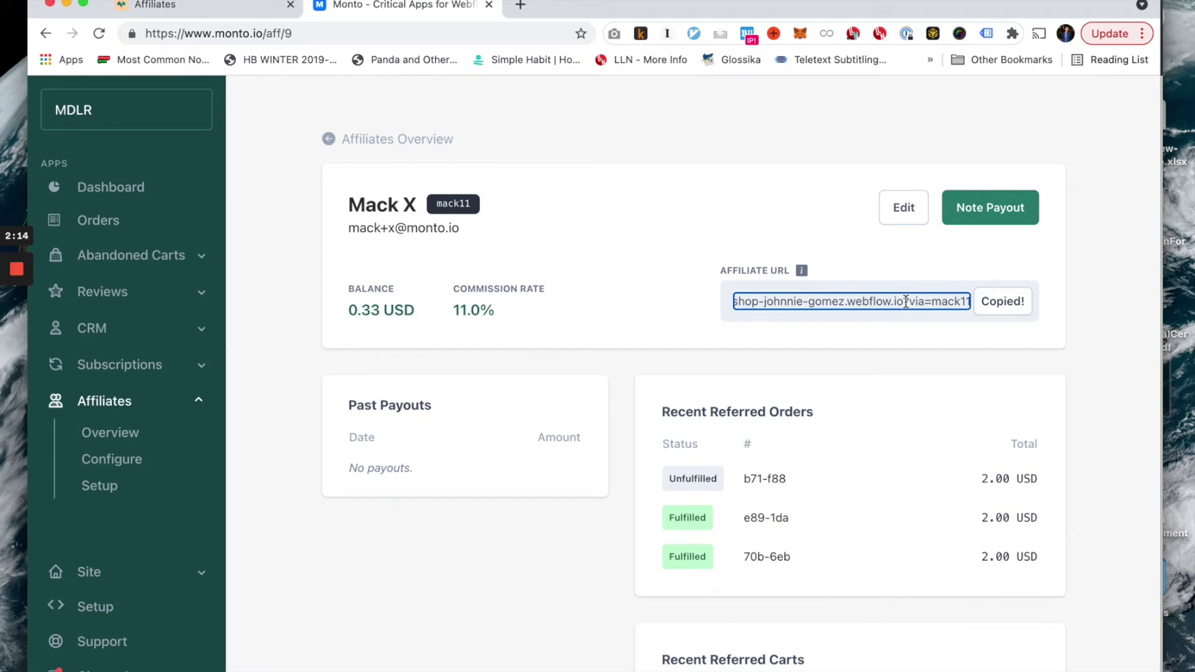
left_click_drag(903, 301, 978, 309)
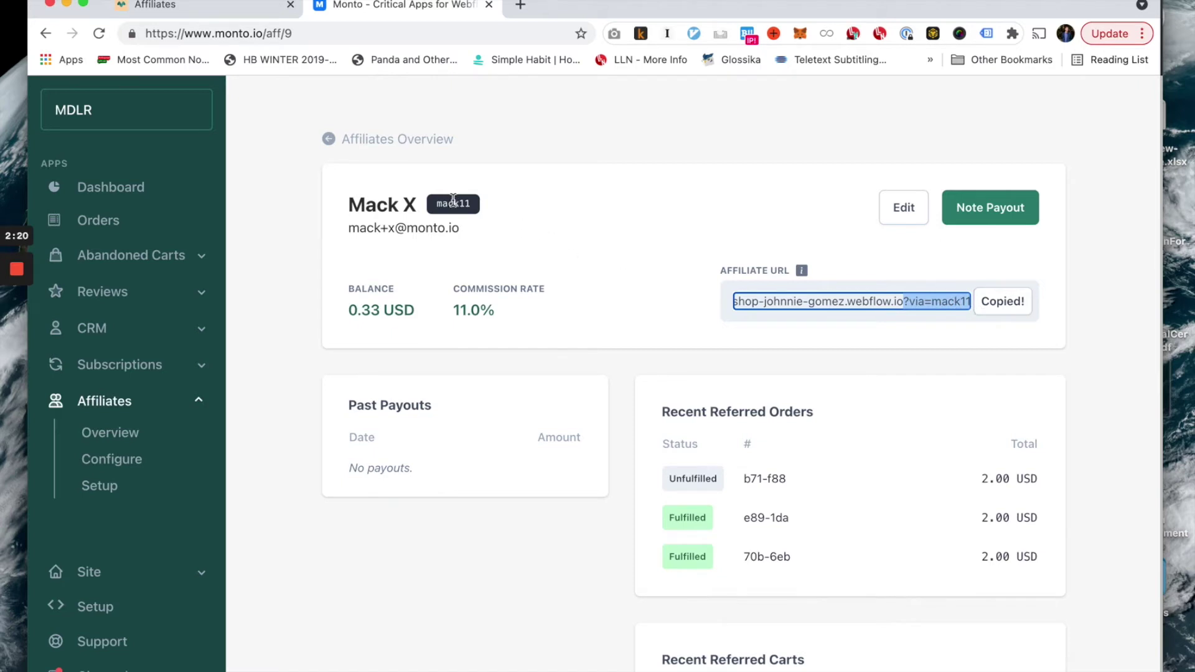
left_click(904, 301)
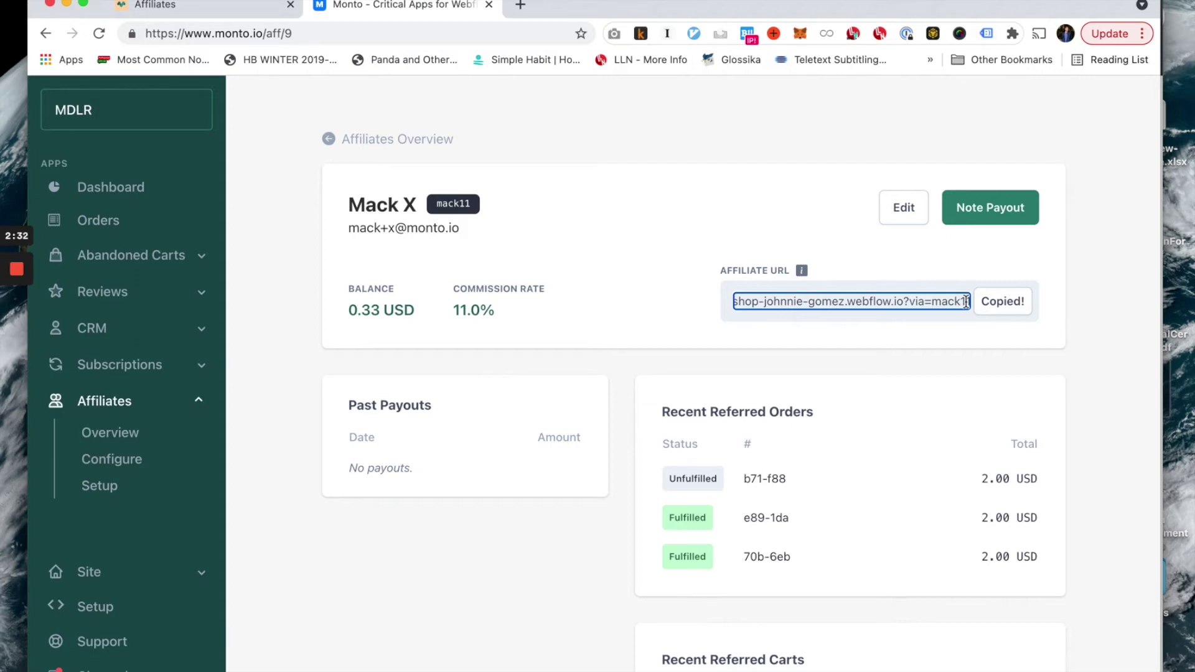
scroll(536, 544, "down", 3)
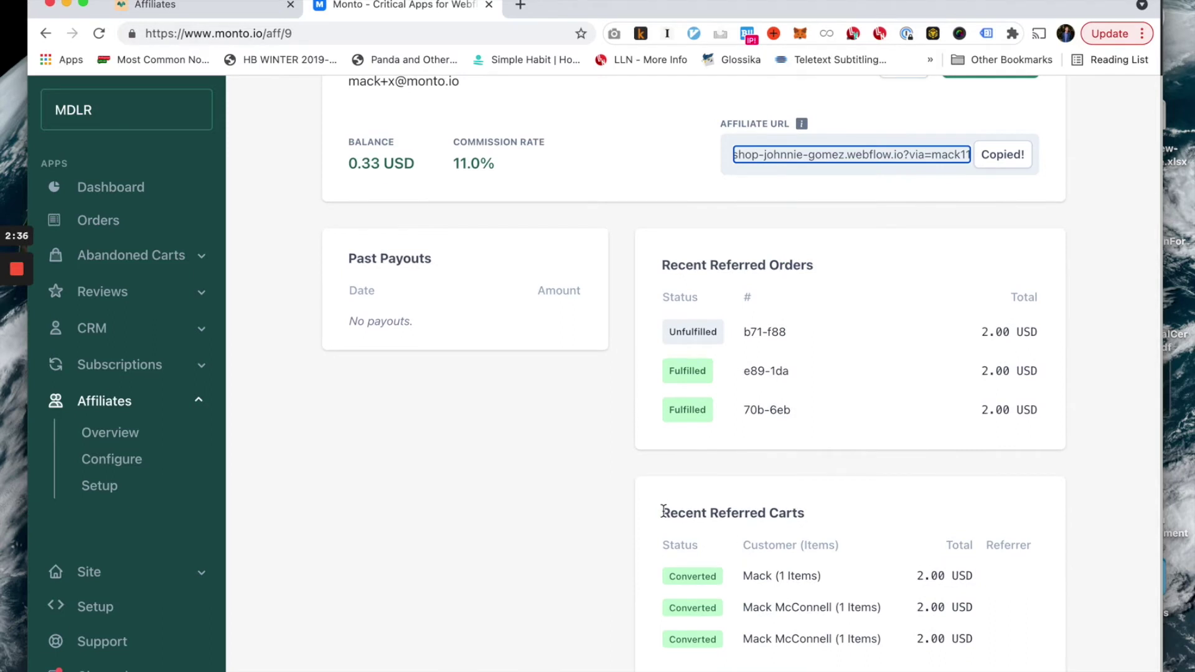
left_click_drag(663, 510, 816, 526)
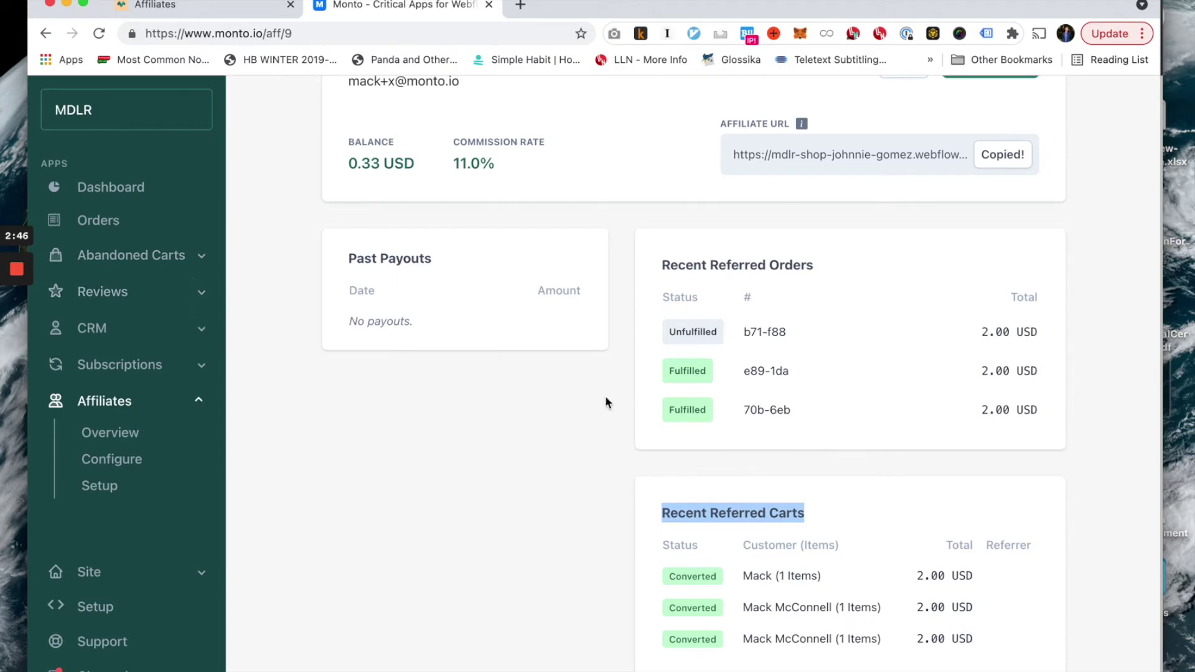
left_click(783, 502)
scroll(779, 499, "up", 2)
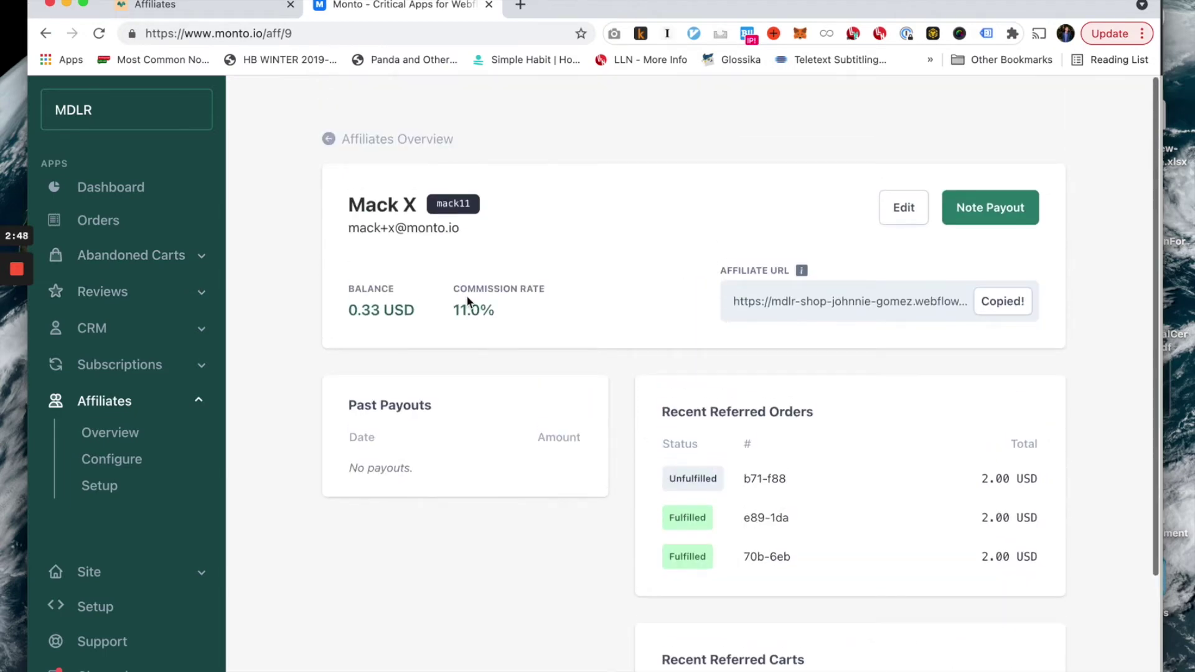
scroll(598, 309, "down", 2)
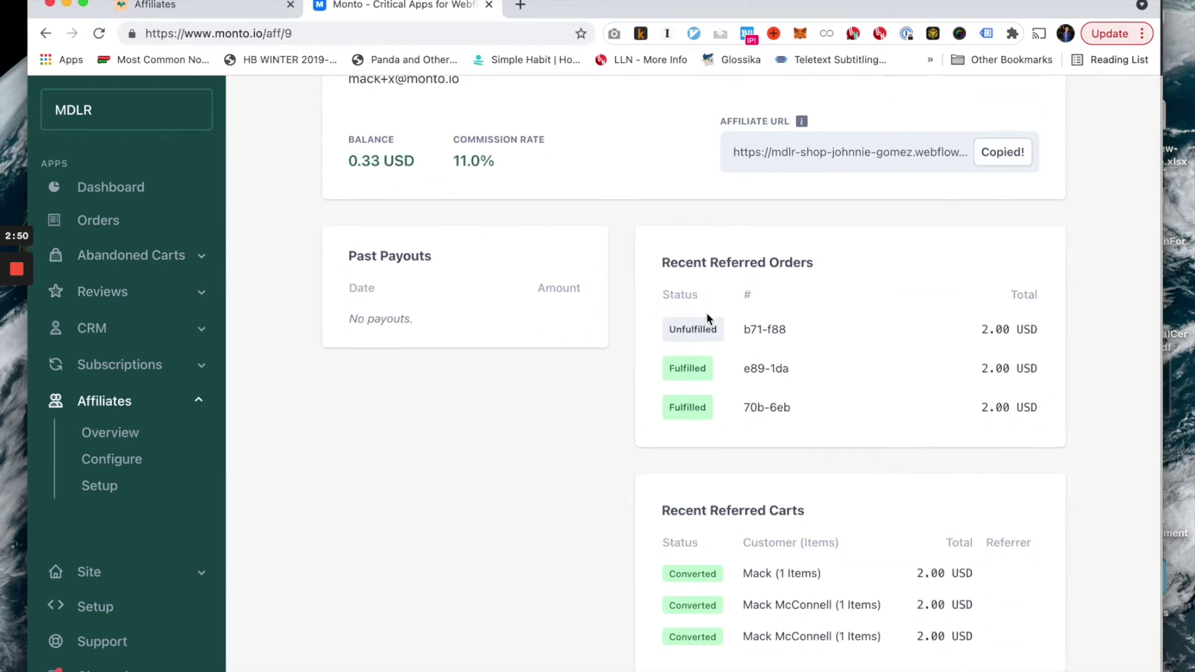
left_click_drag(742, 328, 900, 401)
left_click(898, 402)
scroll(599, 396, "up", 3)
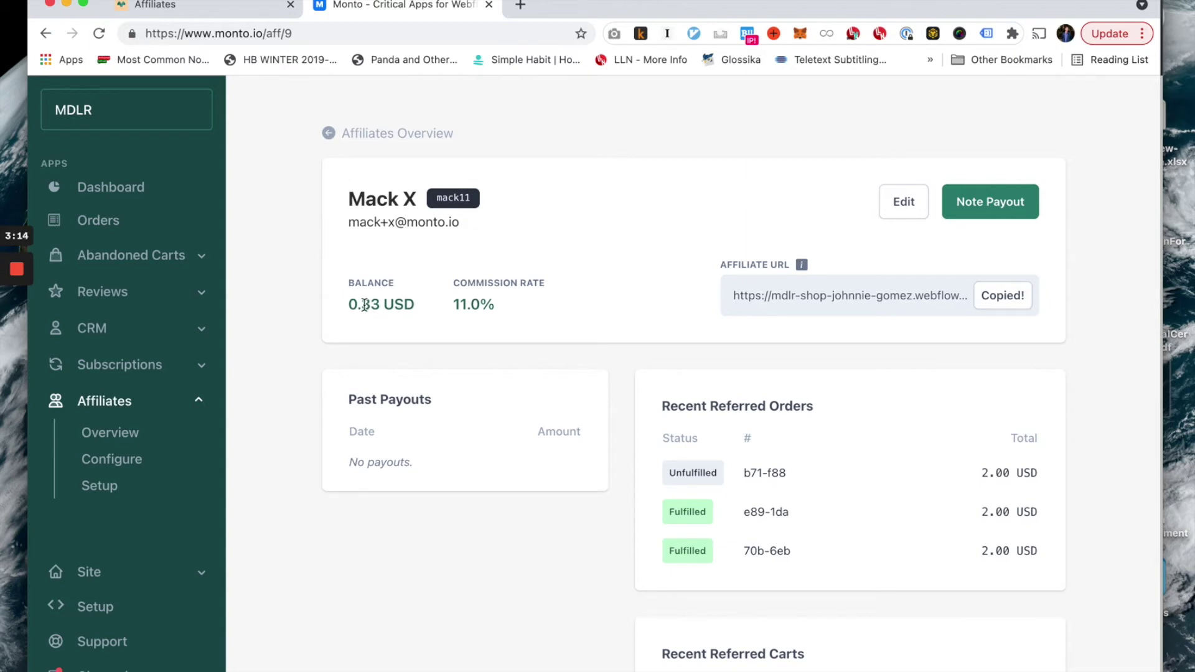
left_click_drag(362, 304, 419, 311)
Note a 0.33 USD payout dated 05/20/2021 and send it through PayPal.Me.
left_click(418, 311)
left_click(976, 215)
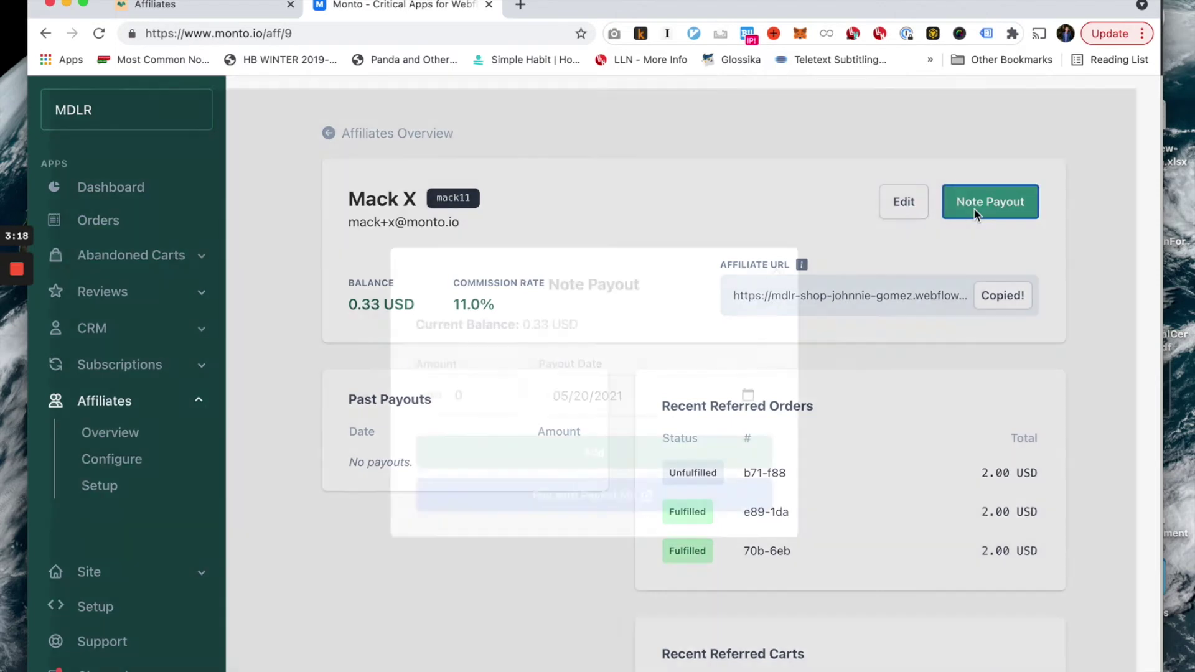
left_click(473, 398)
type(".33")
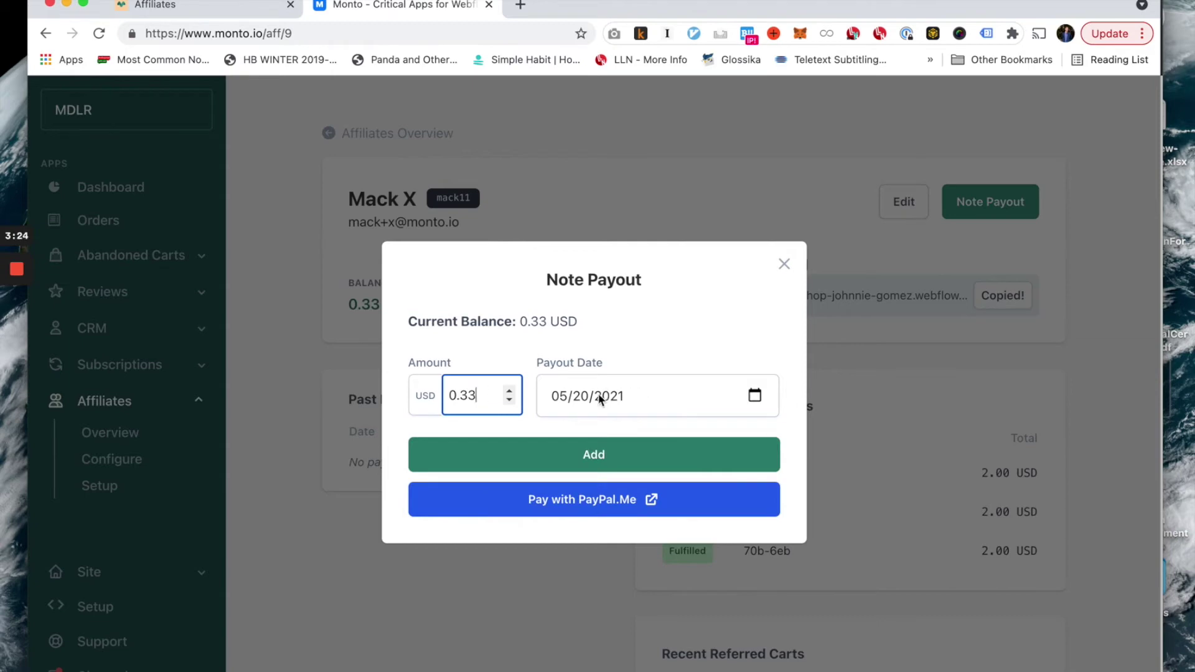
left_click(588, 401)
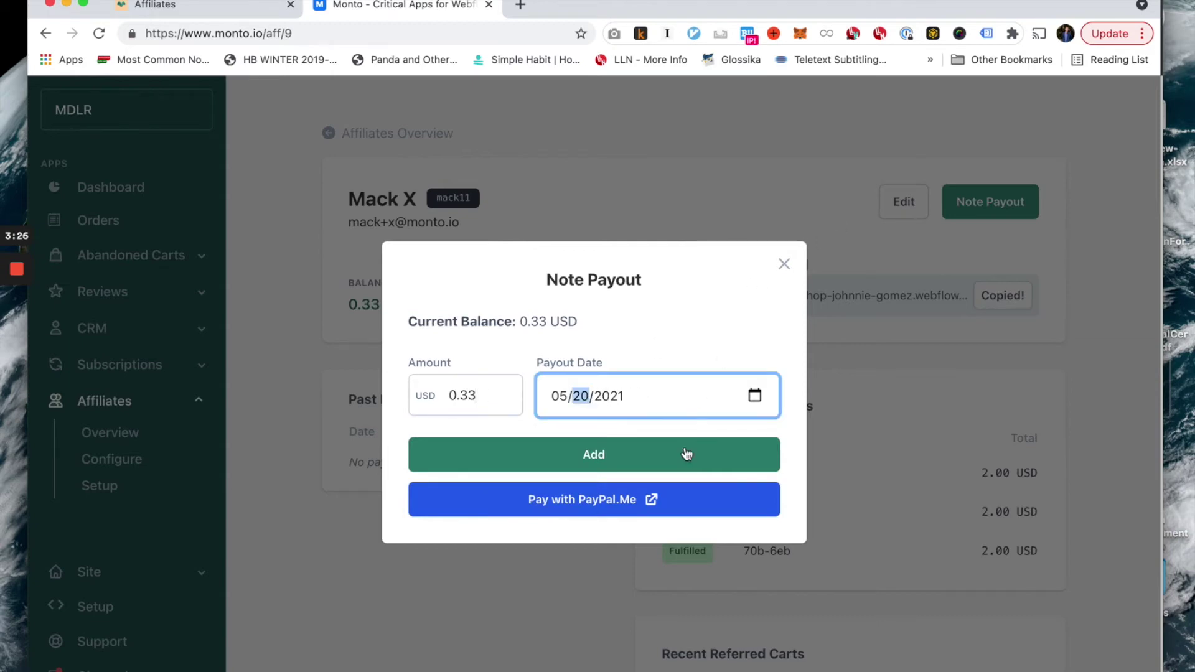
left_click(608, 504)
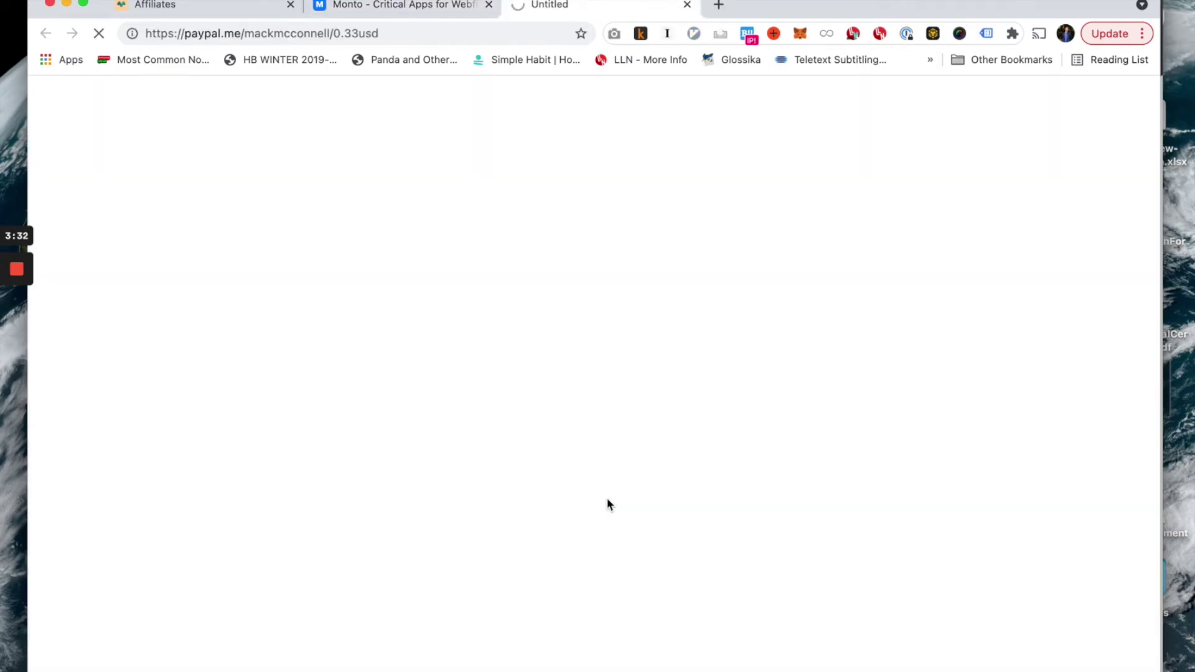
Review the PayPal.Me page for the $0.33 payment, then return to Monto's payout dialog.
key("ctrl+shift+Tab")
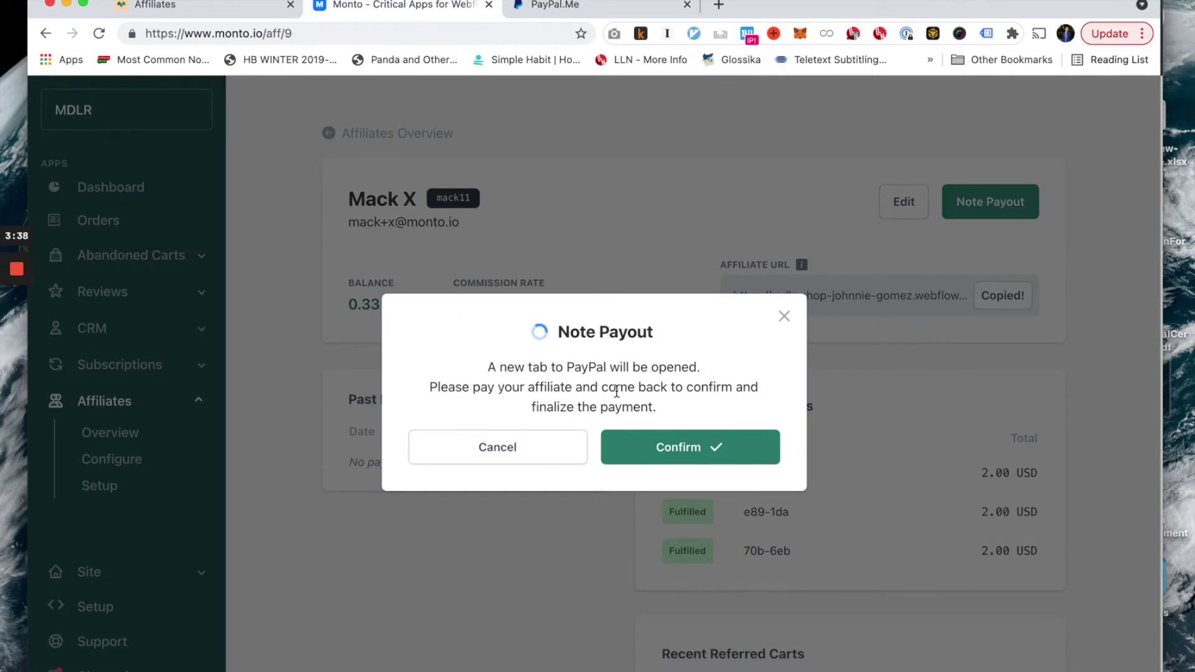
key("ctrl+Tab")
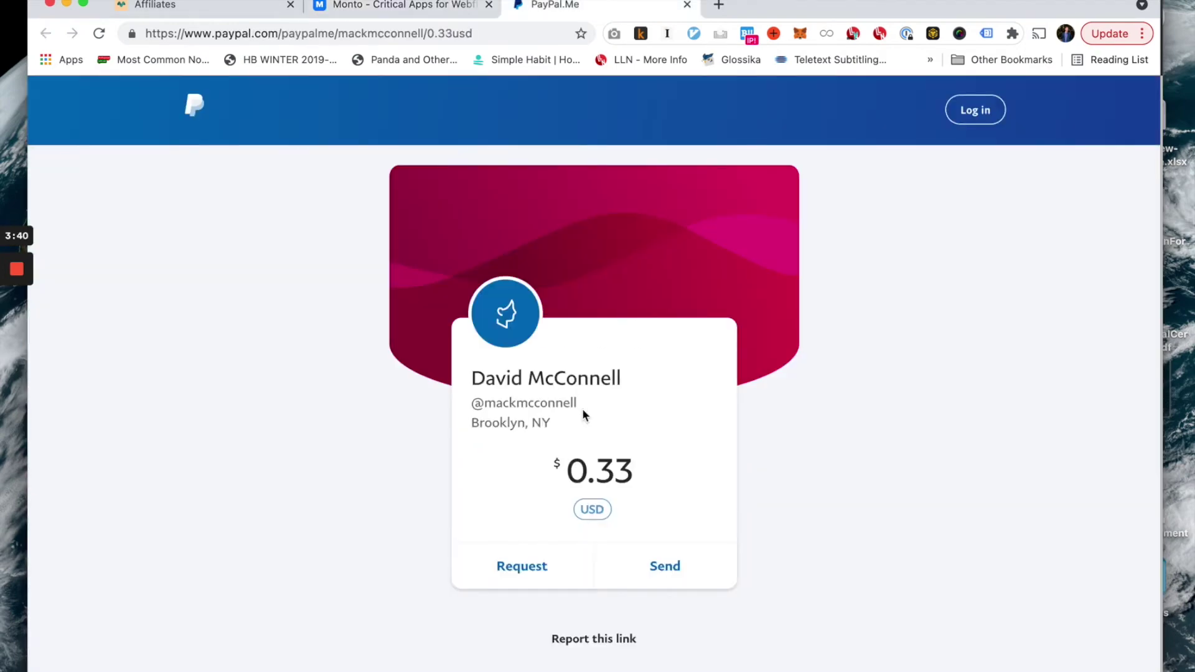
scroll(585, 412, "down", 3)
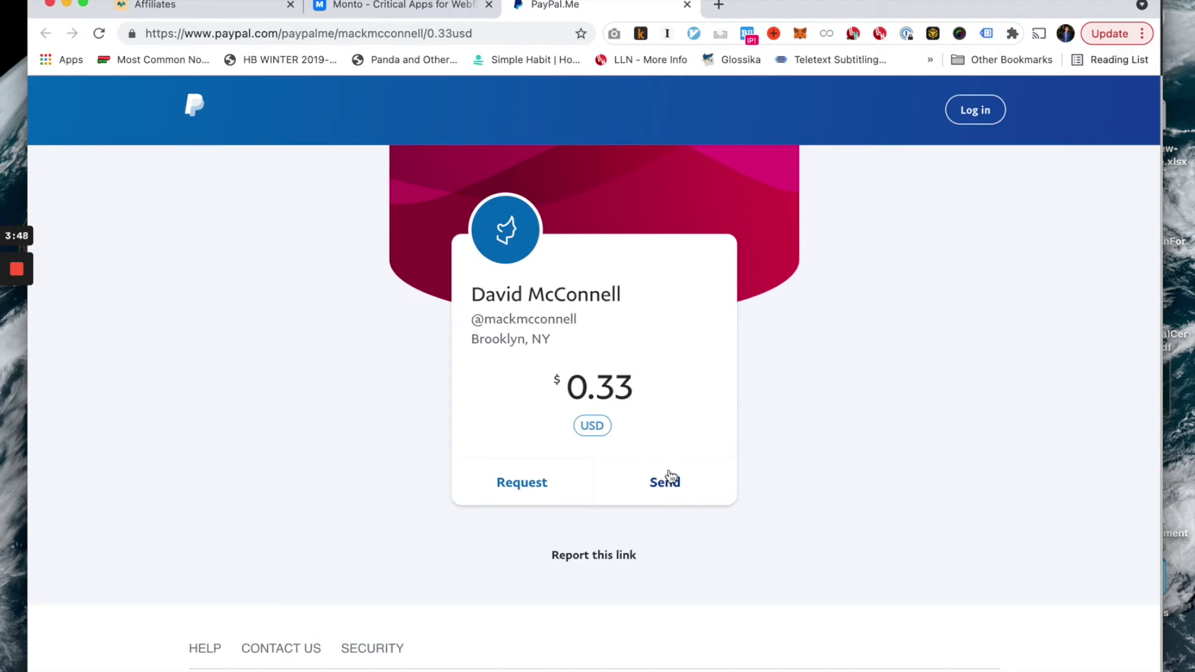
key("ctrl+shift+Tab")
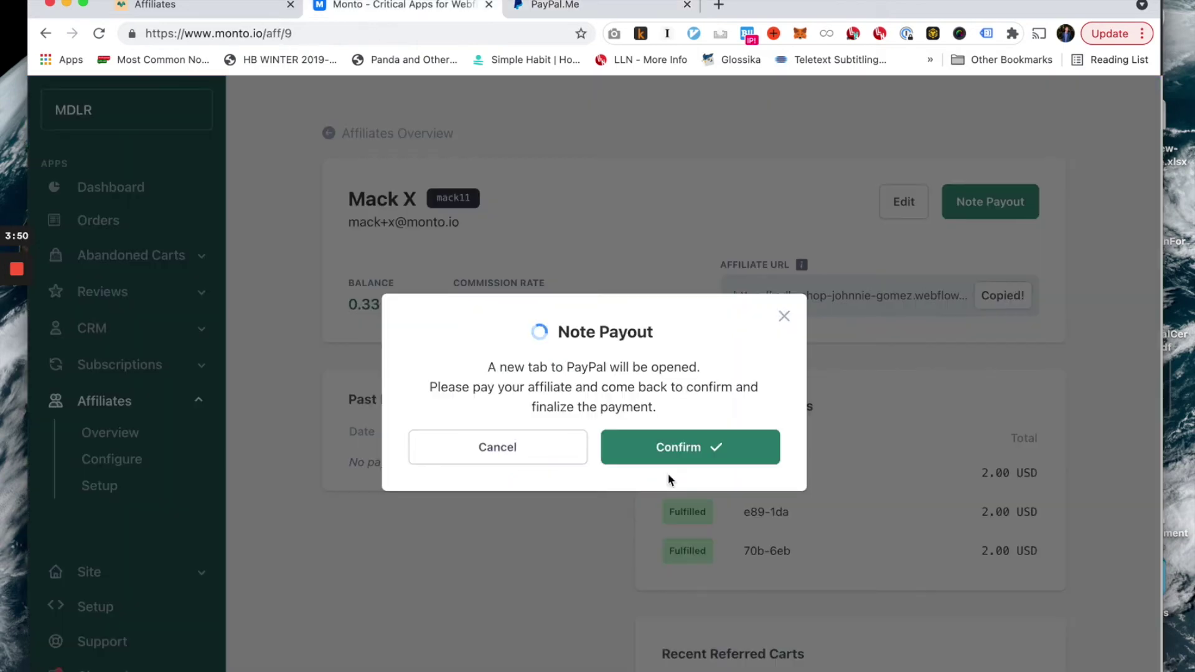
Confirm the payout, then check the 0.00 USD balance and the 0.33 USD May 20, 2021 entry.
left_click(677, 447)
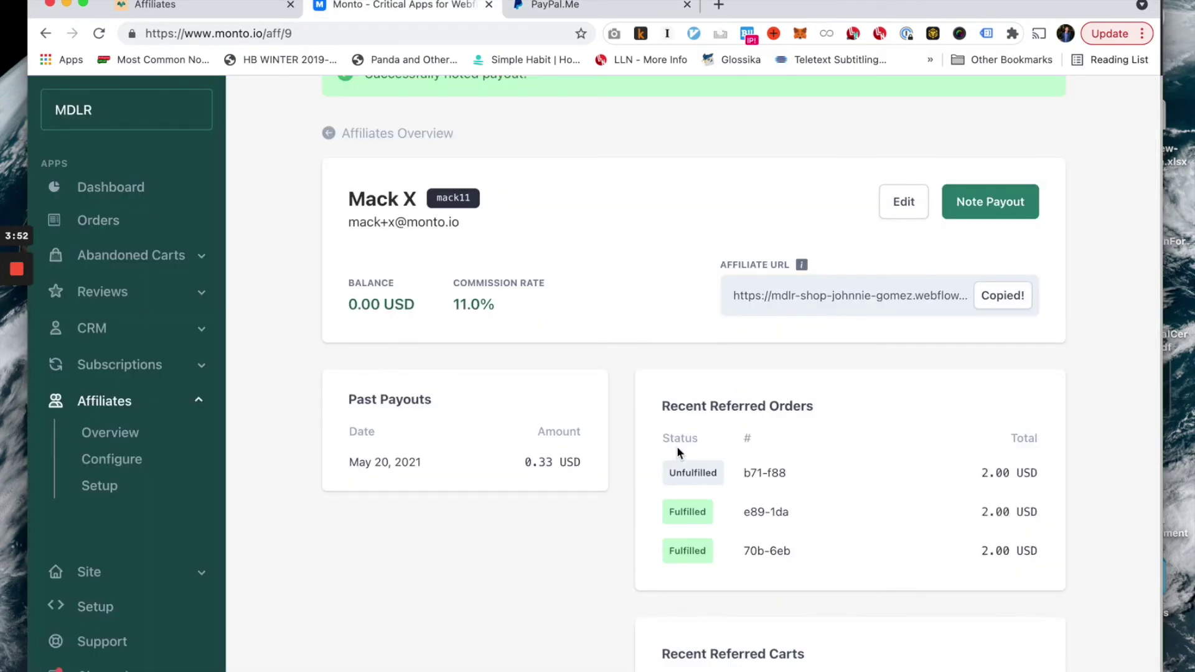
scroll(535, 573, "up", 2)
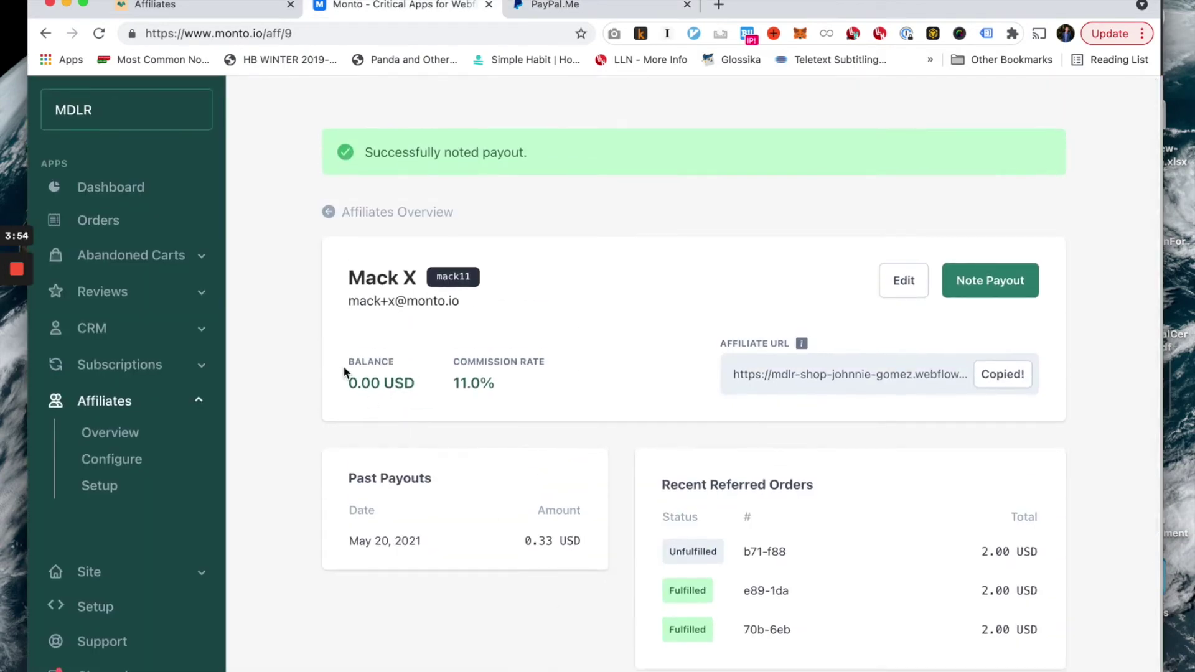
double_click(353, 382)
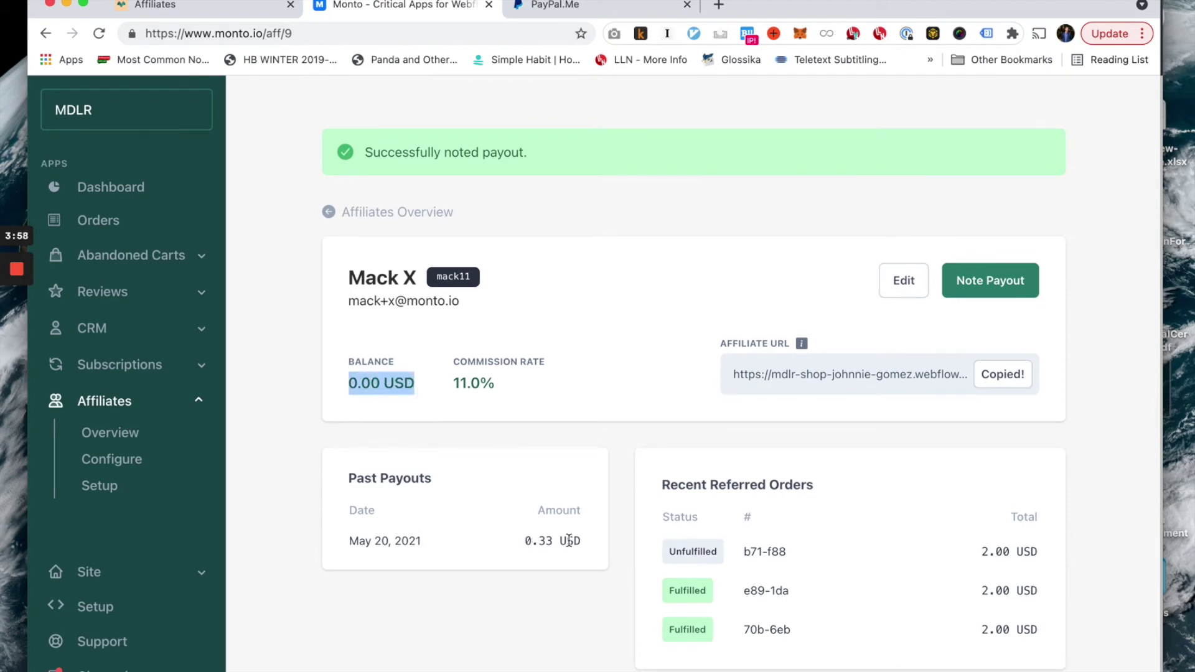
left_click_drag(581, 542, 349, 543)
left_click(349, 543)
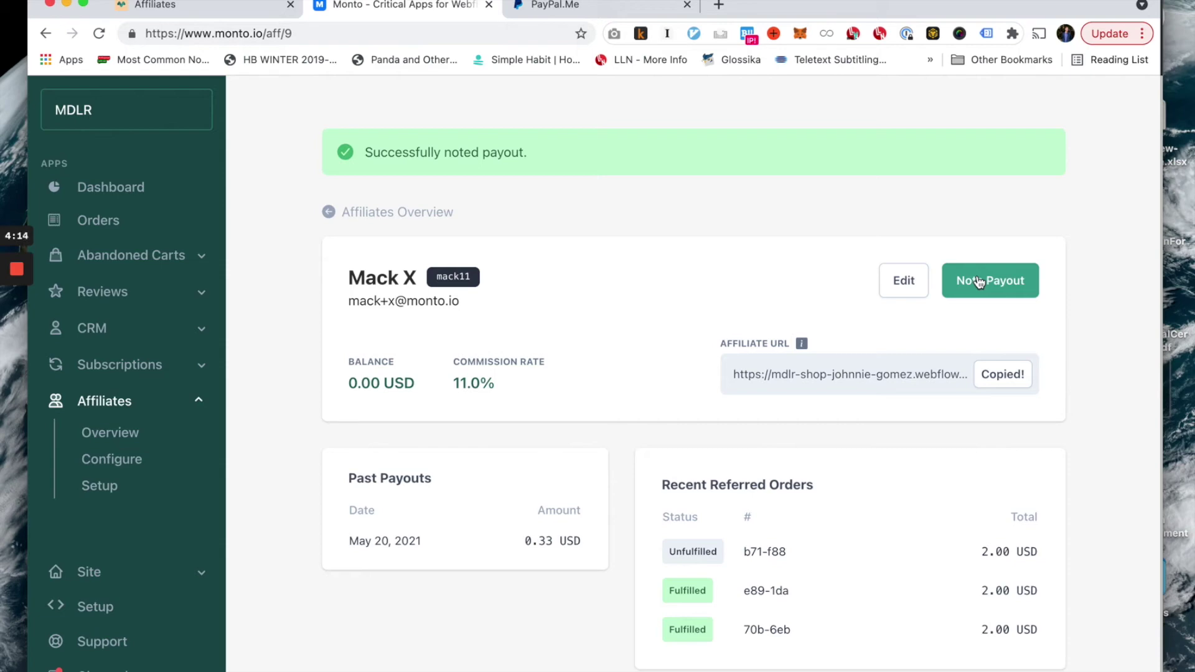
left_click(979, 282)
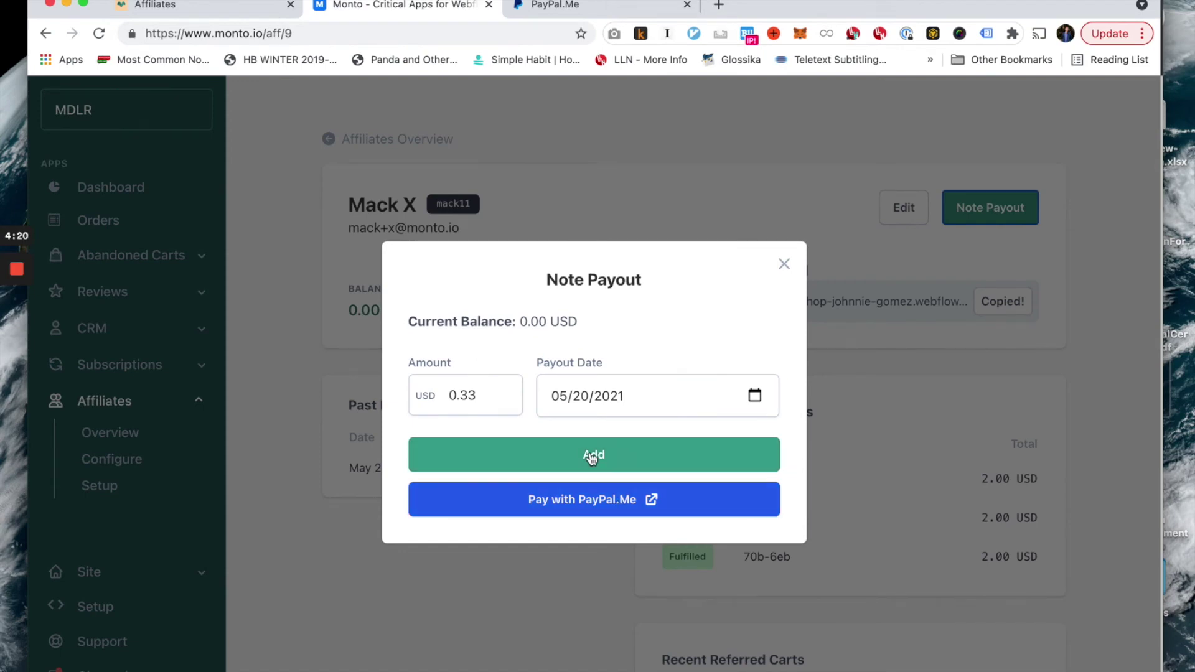
left_click(783, 264)
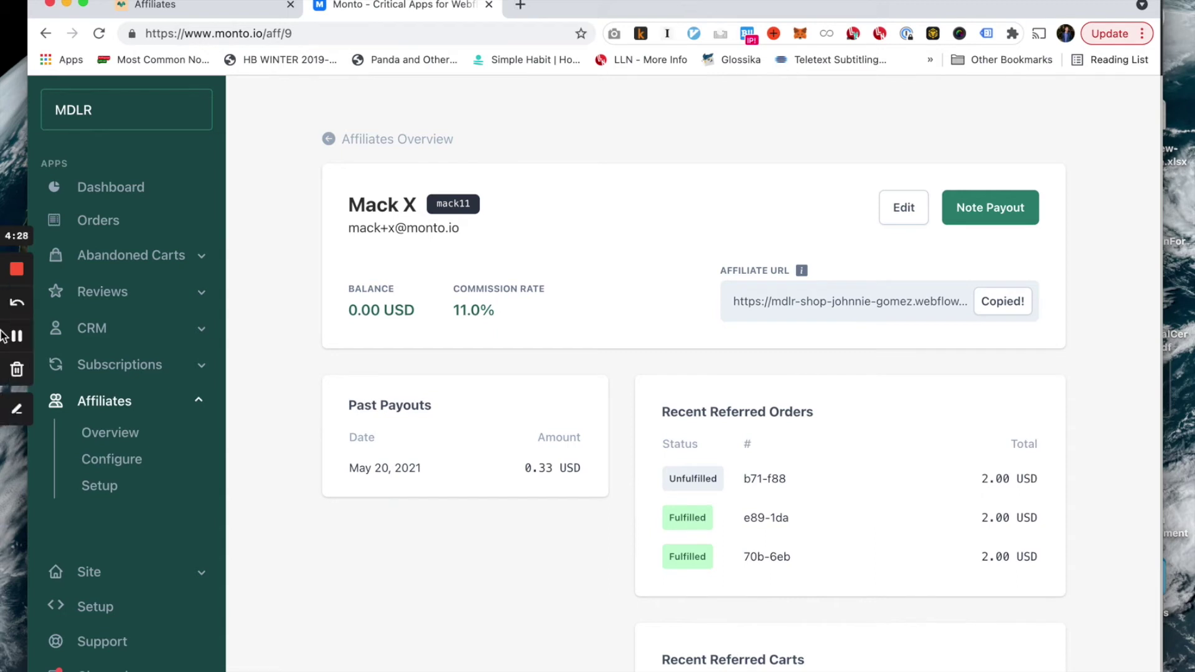
left_click(102, 436)
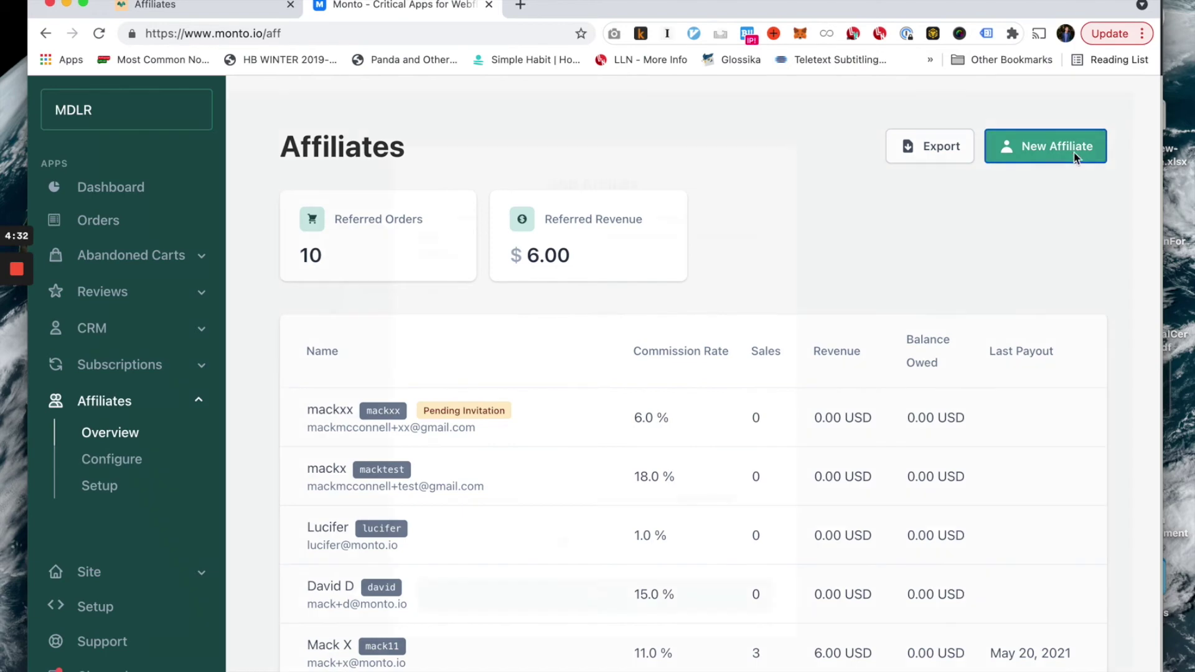
Start a new affiliate named 'New Affiliate' and enter the affiliate's e-mail address.
left_click(1052, 157)
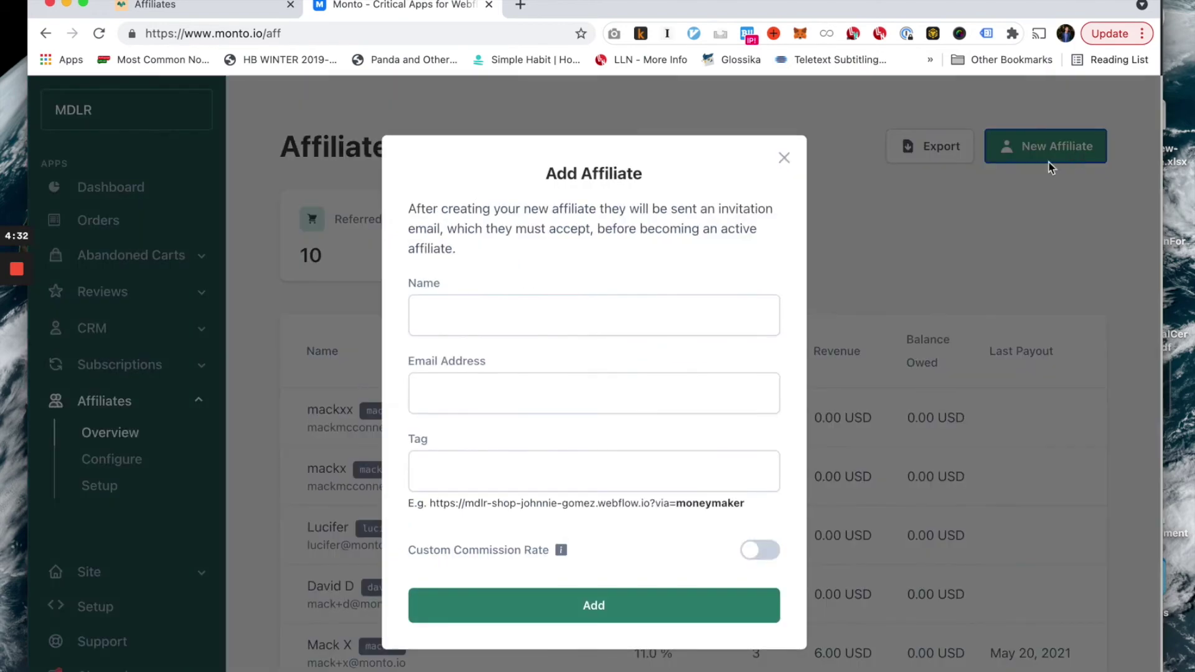
left_click(726, 317)
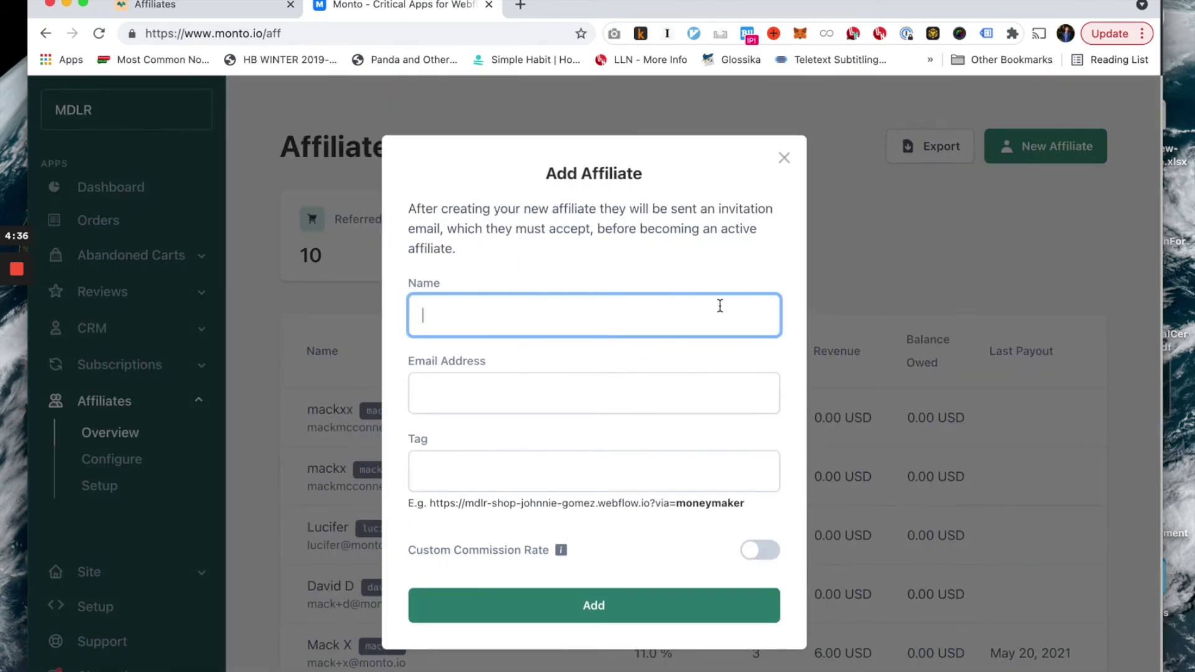
left_click(593, 402)
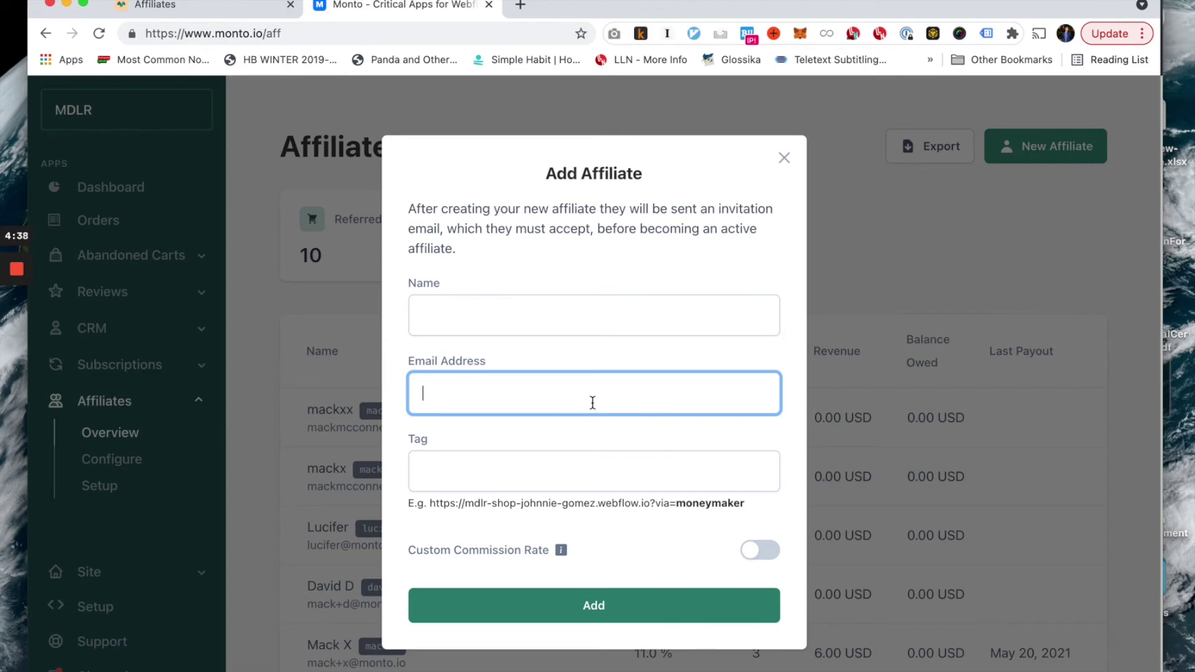
left_click(521, 321)
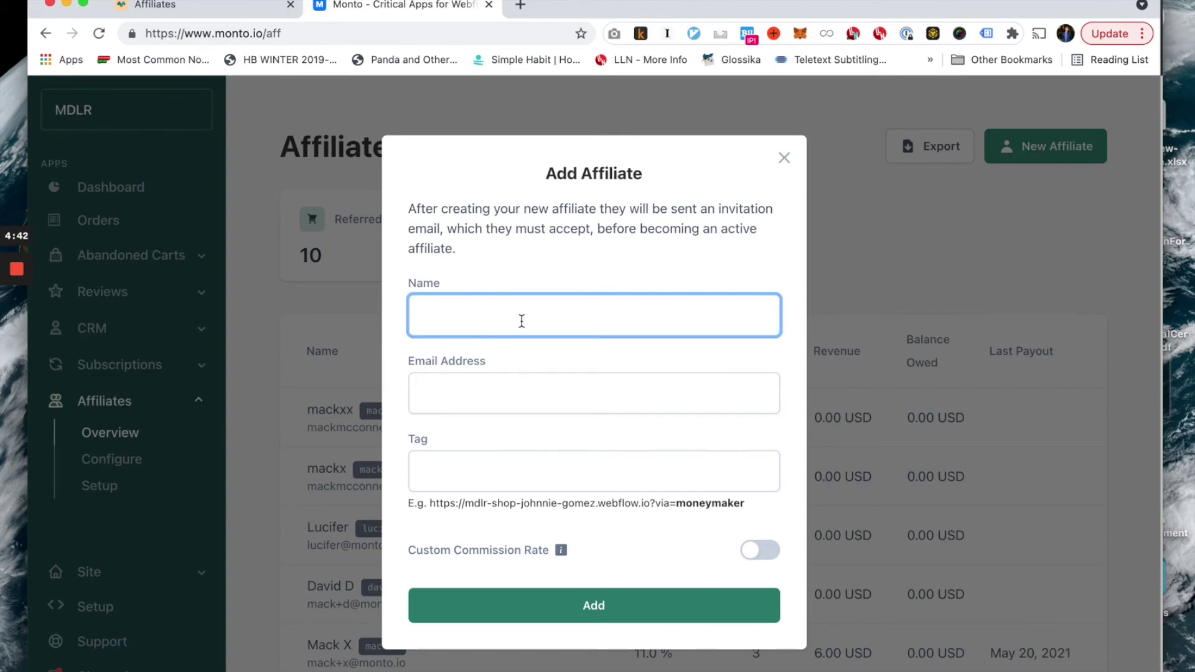
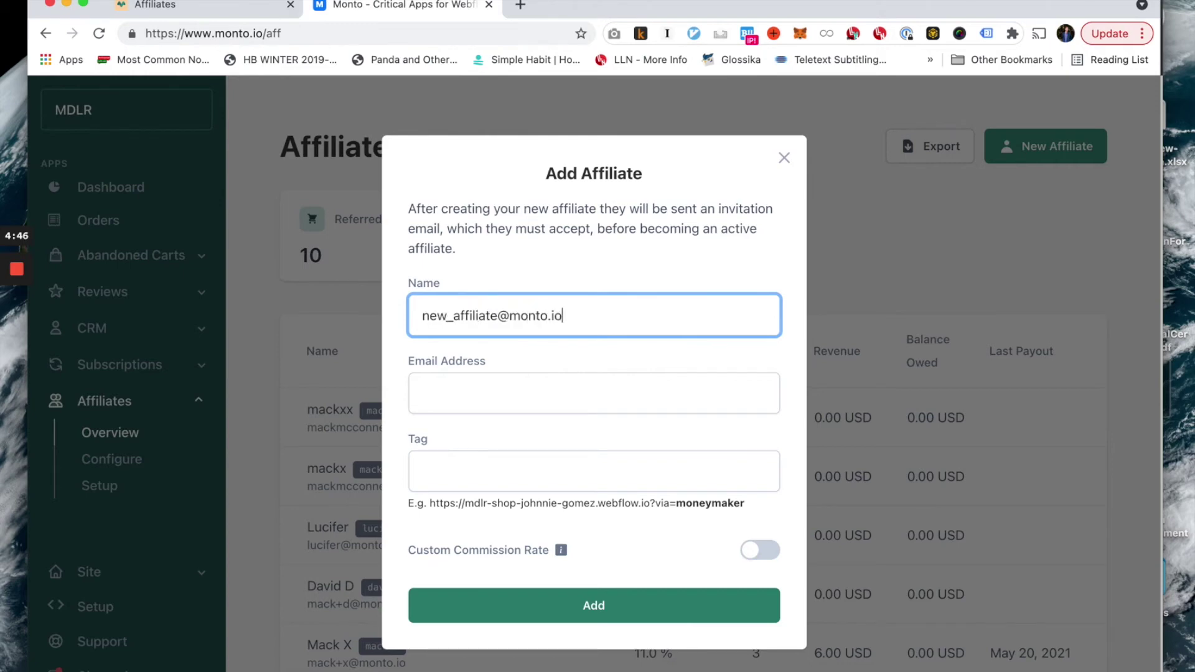
key("Tab")
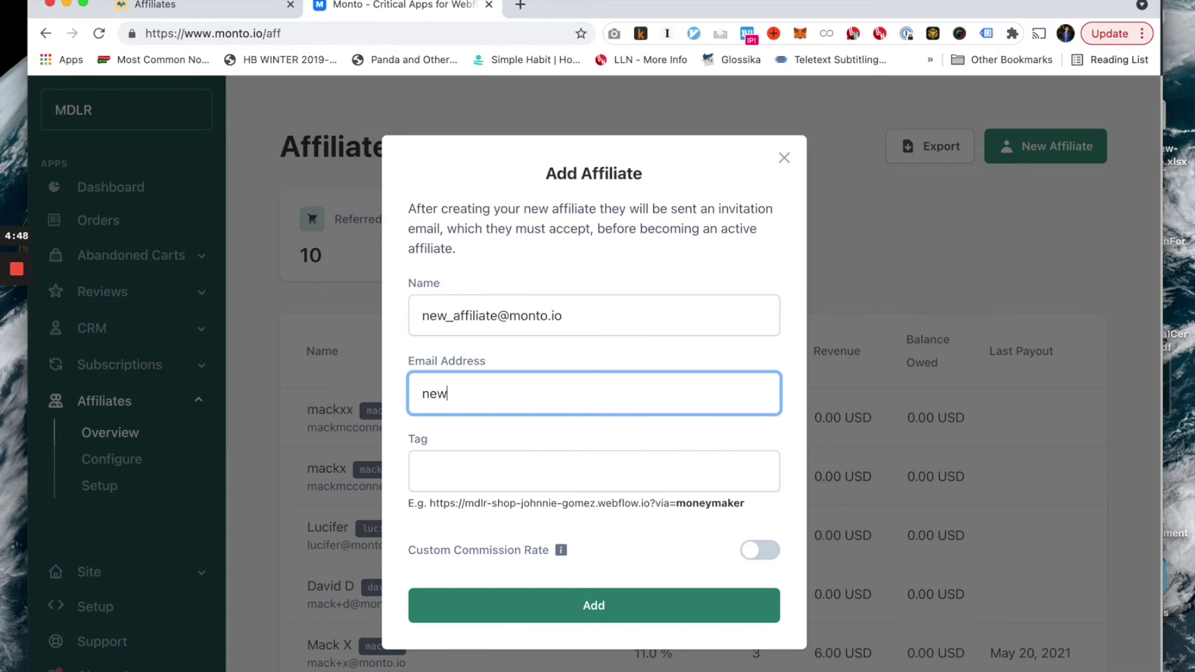
key("shift+Tab")
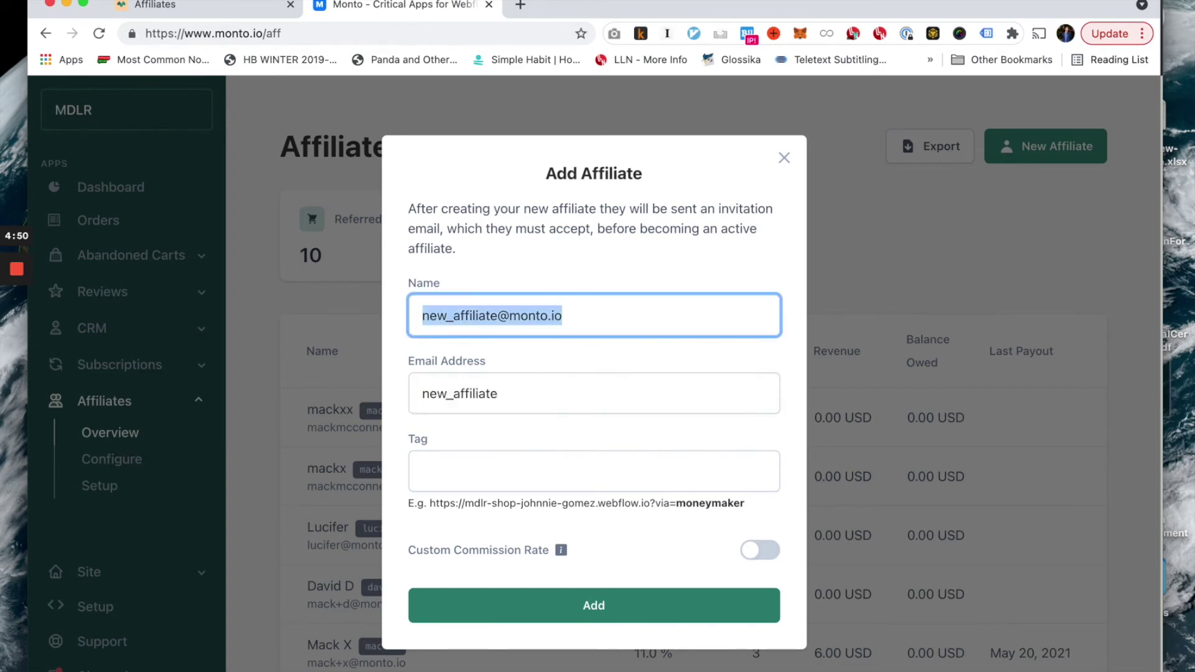
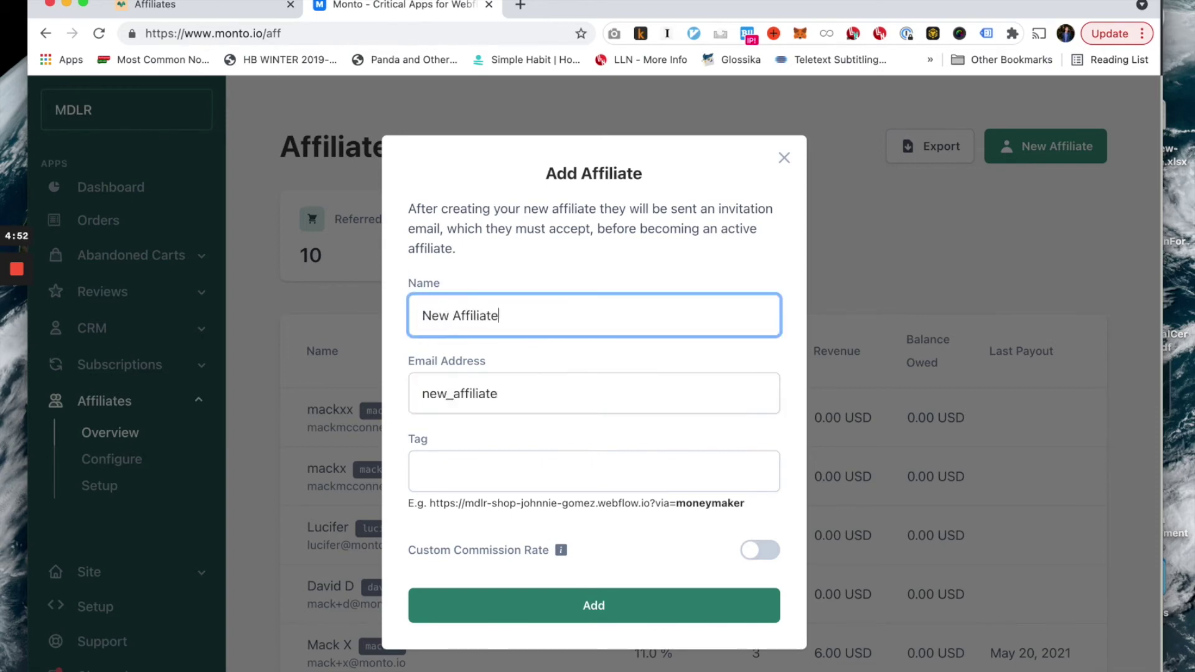
key("Tab")
key("Right")
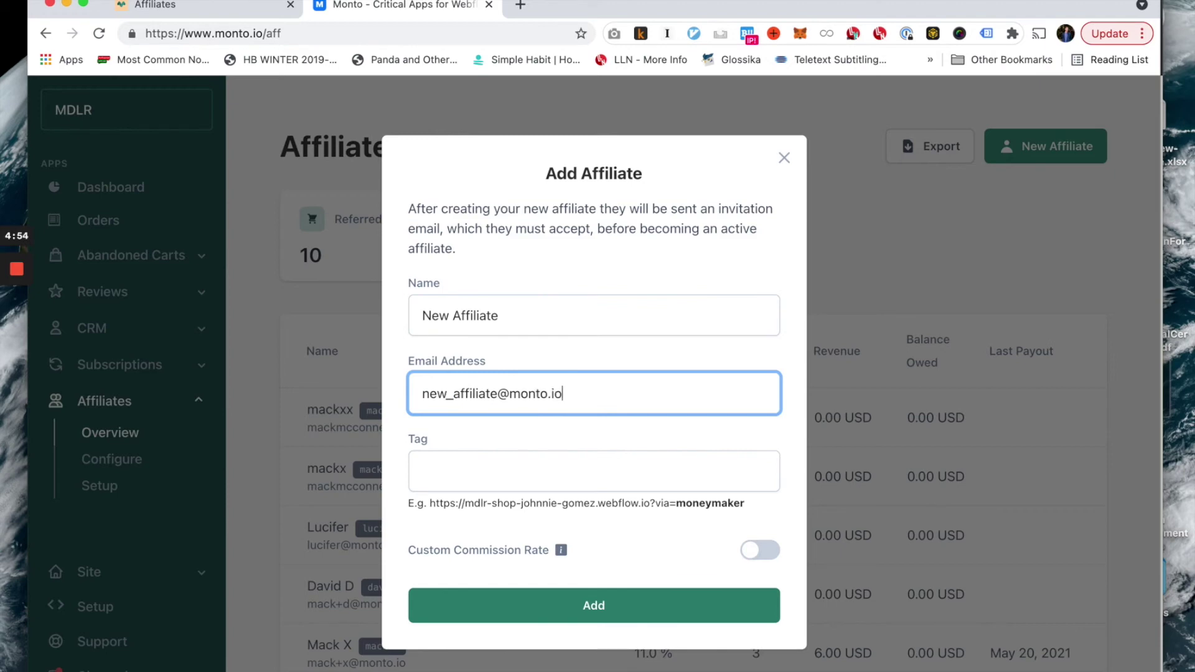
Tag the affiliate 'Affiliate', give a custom 20% commission rate, and add them.
key("Tab")
type("Affiliate")
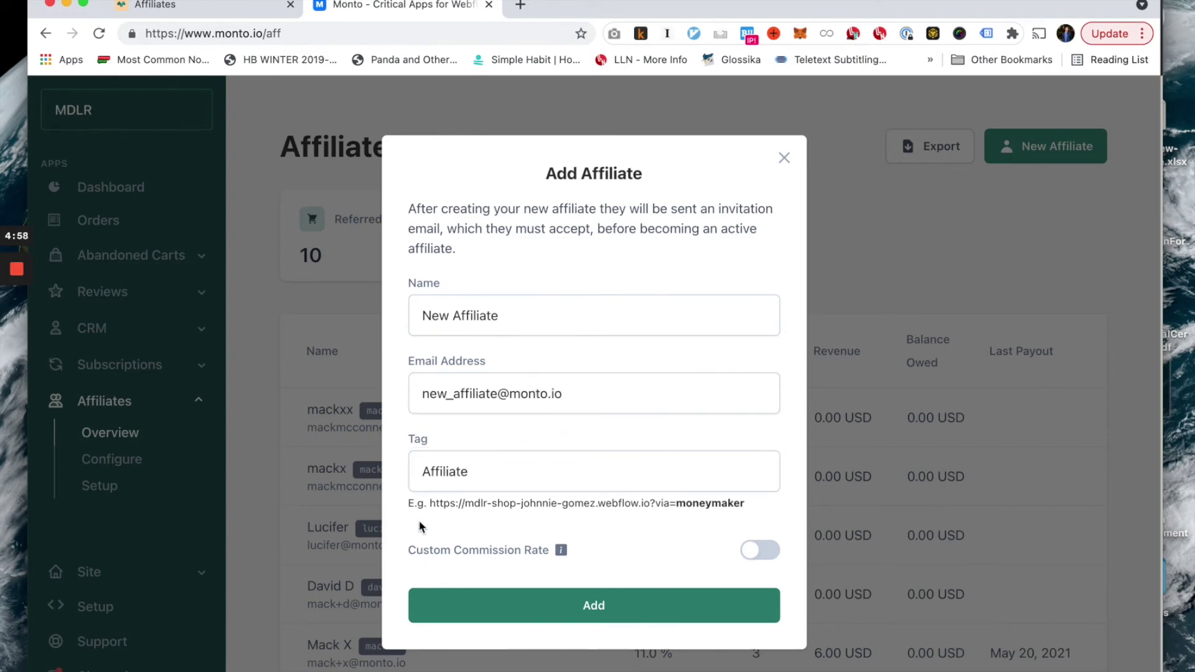
left_click(423, 529)
left_click_drag(730, 507, 655, 508)
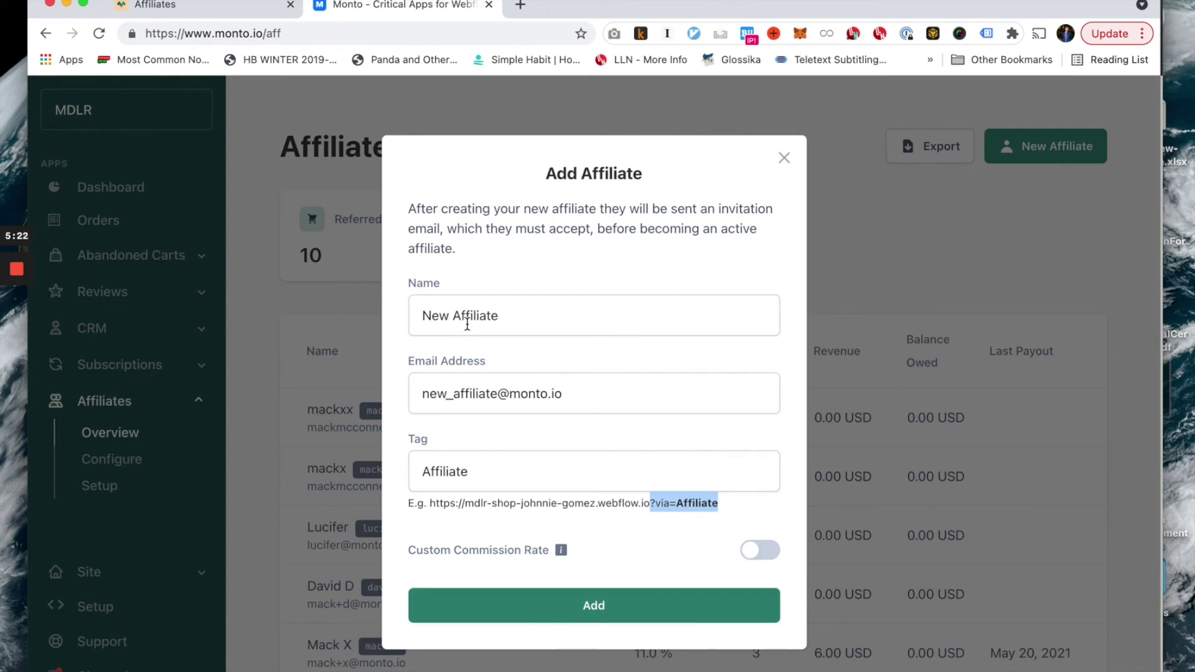
left_click(755, 549)
left_click(489, 564)
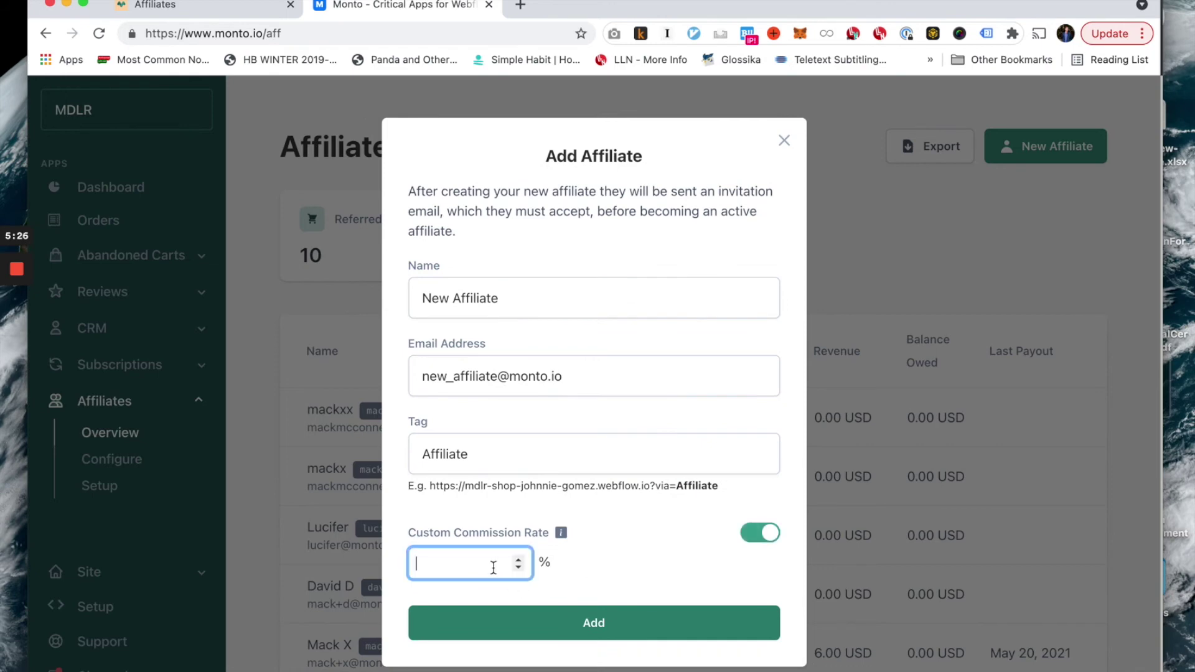
type("20")
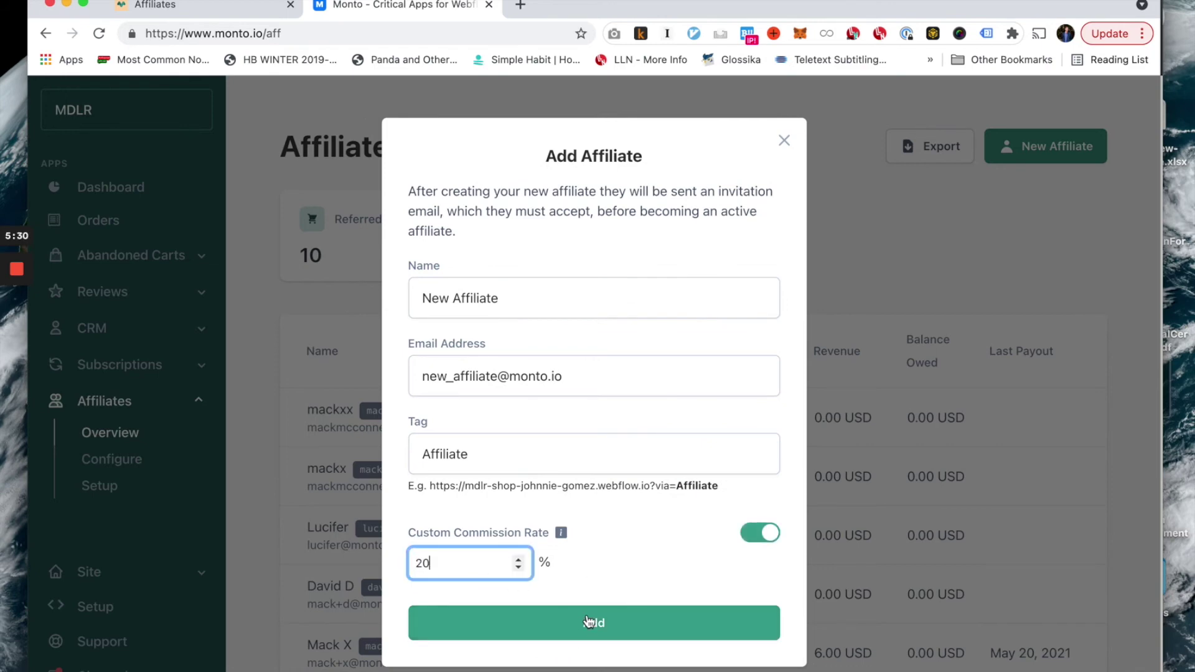
left_click(587, 621)
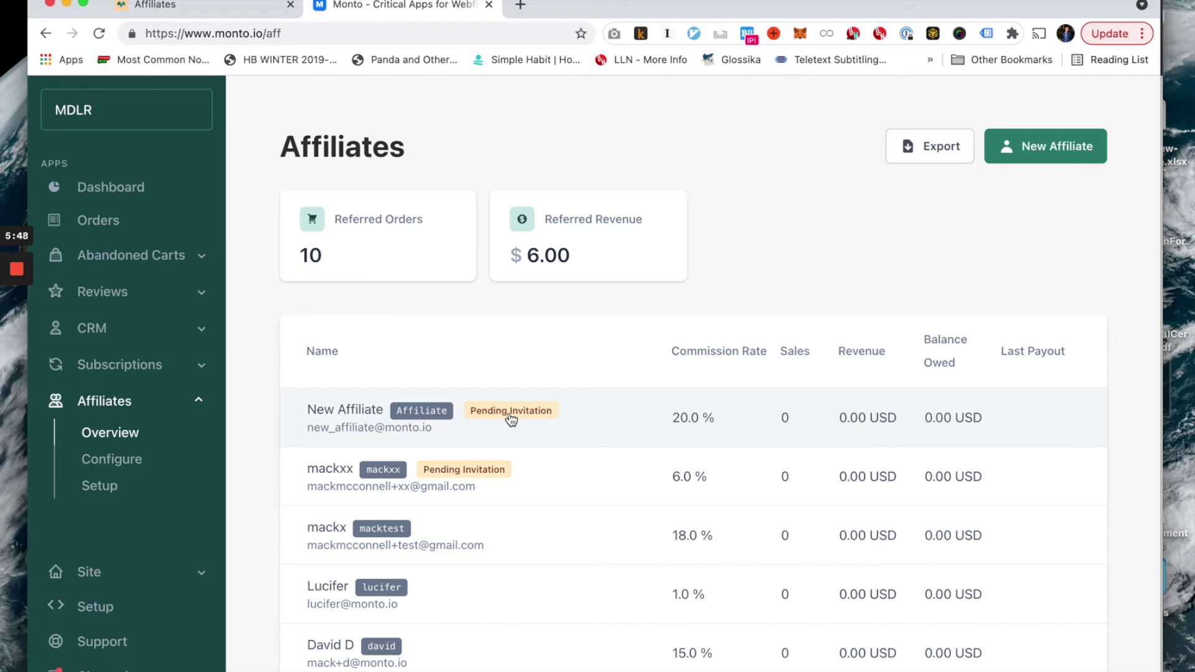
scroll(509, 419, "down", 2)
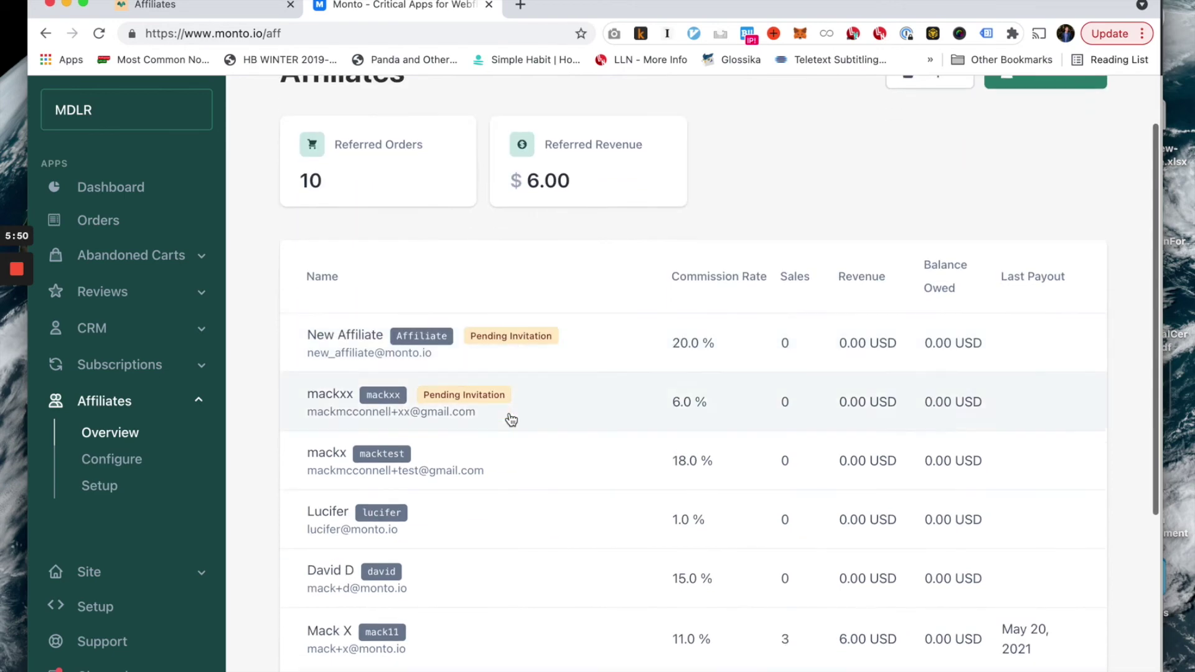
scroll(529, 492, "up", 1)
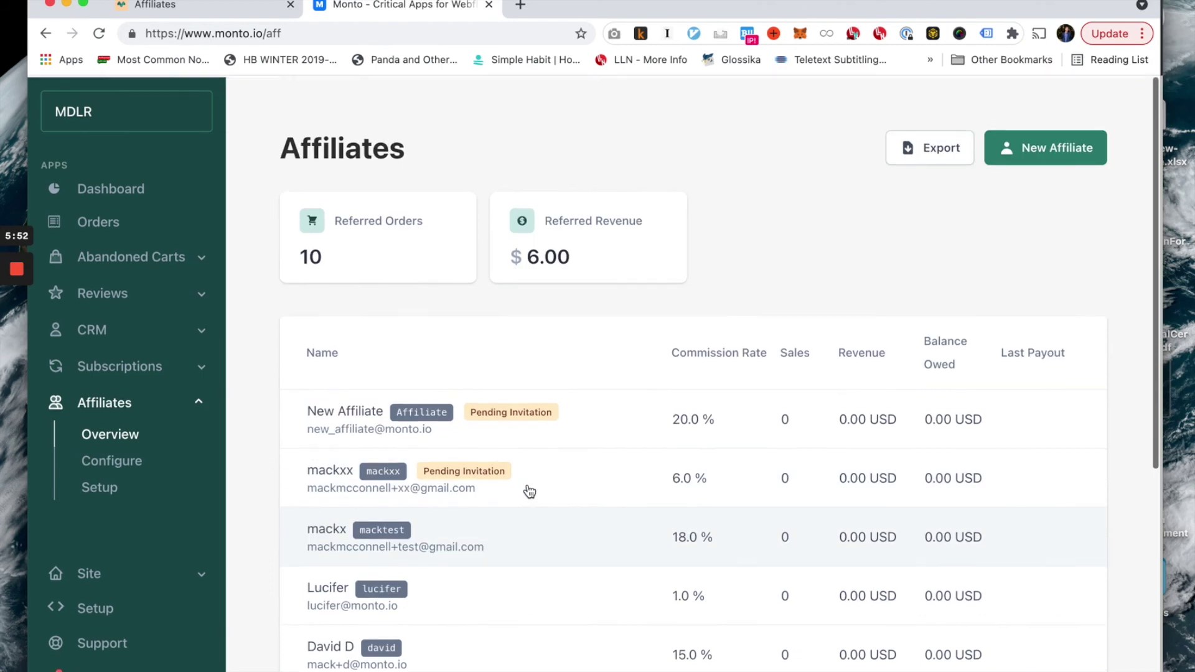
scroll(529, 492, "down", 5)
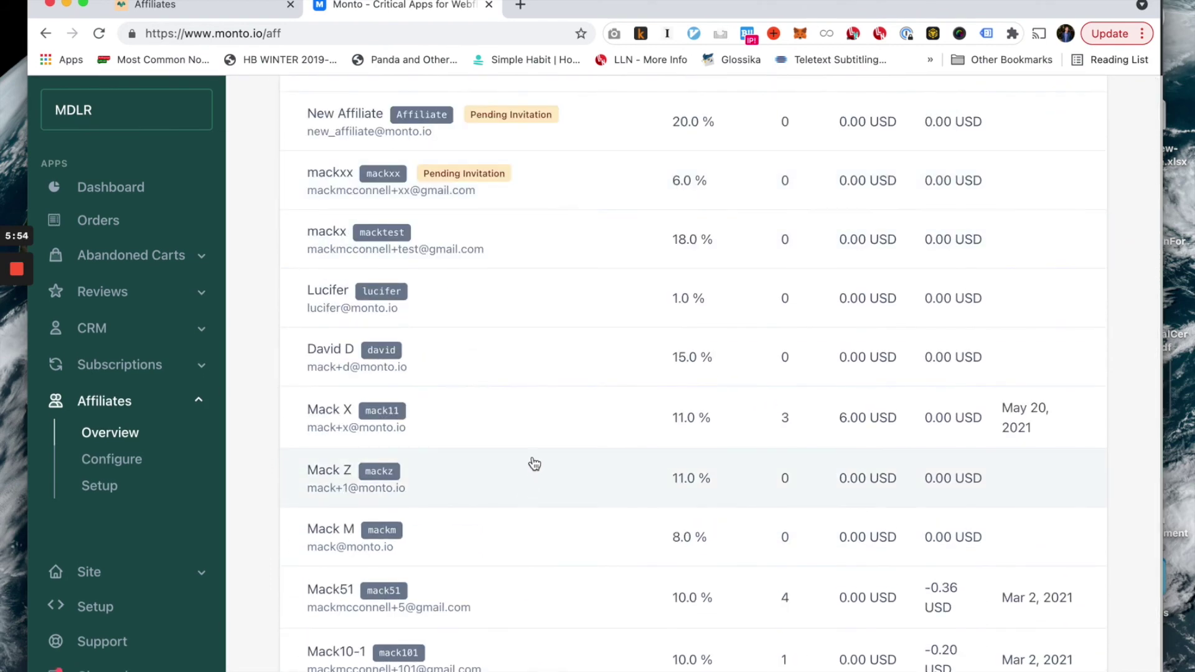
Sign in to the affiliate portal with the affiliate's e-mail and password.
key("super+grave")
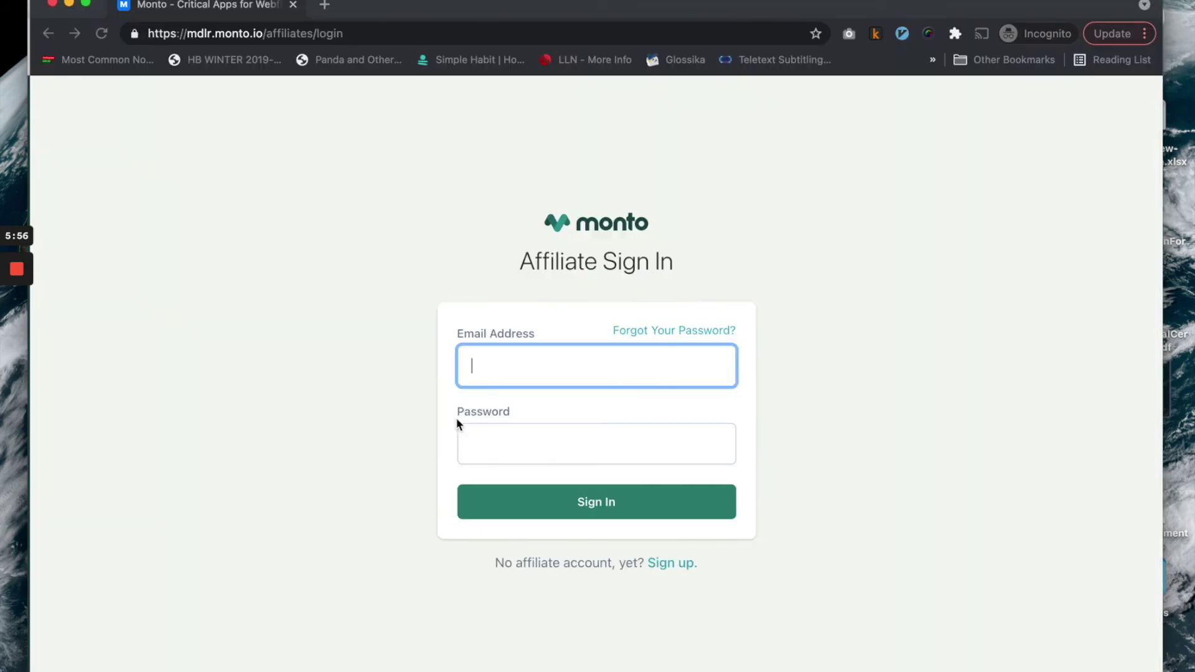
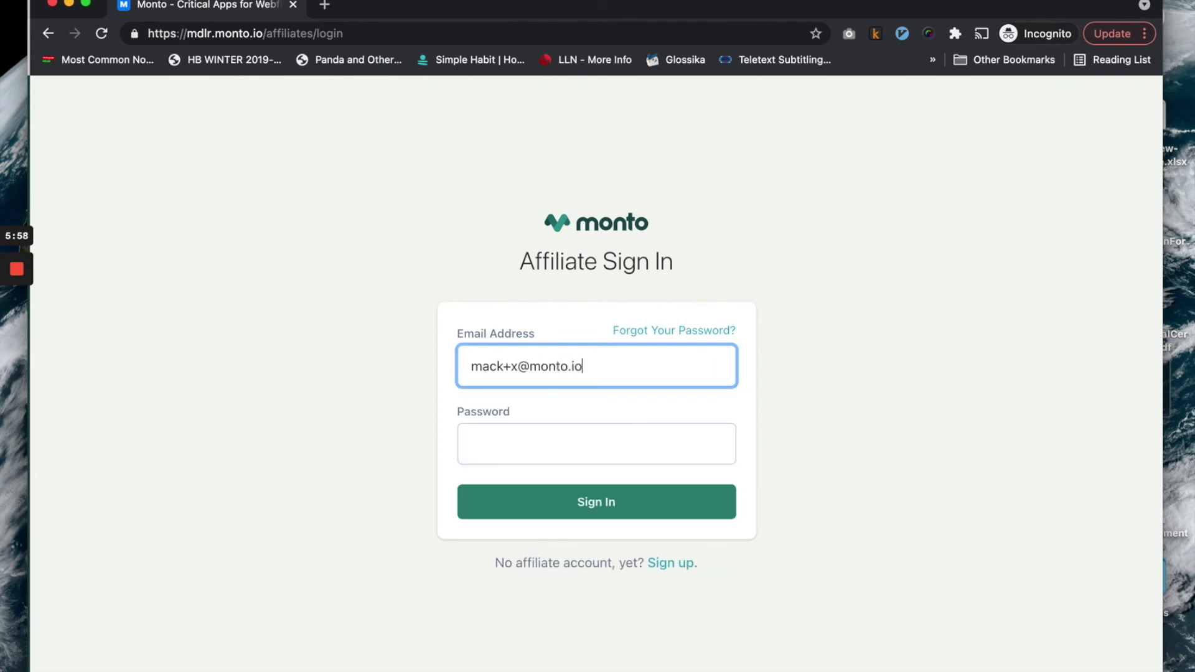
key("Tab")
type("••••••••")
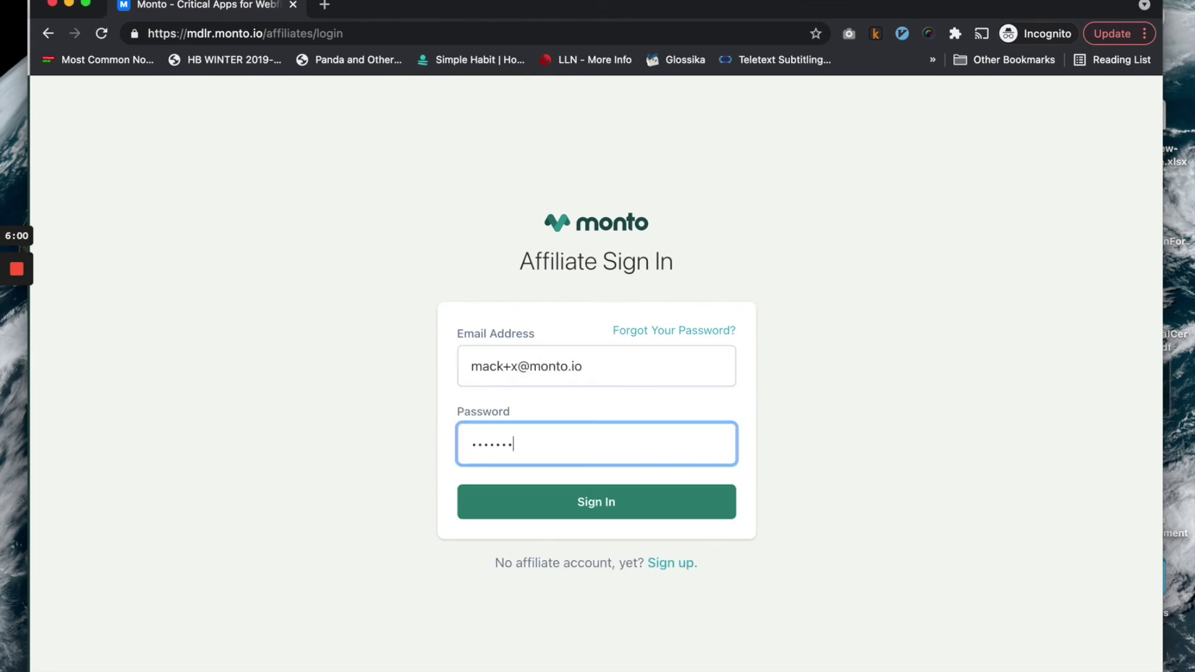
left_click(571, 507)
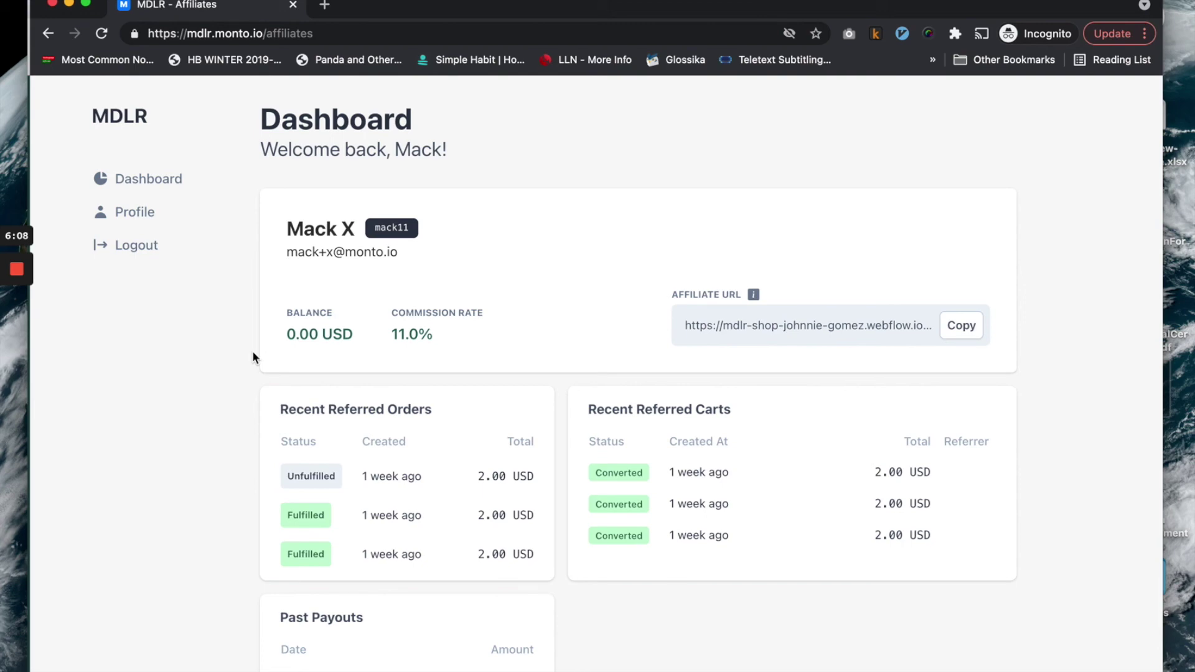
Check the matching affiliate's admin detail page, then return to the affiliate dashboard.
key("super+grave")
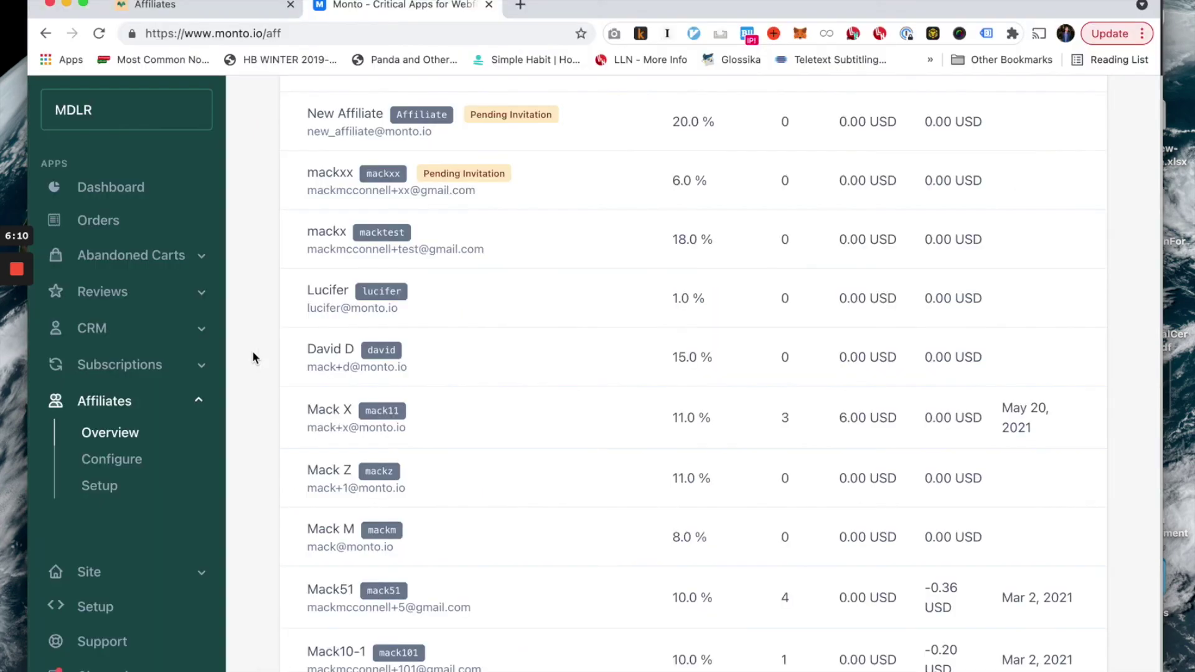
left_click_drag(539, 254, 551, 397)
left_click(551, 399)
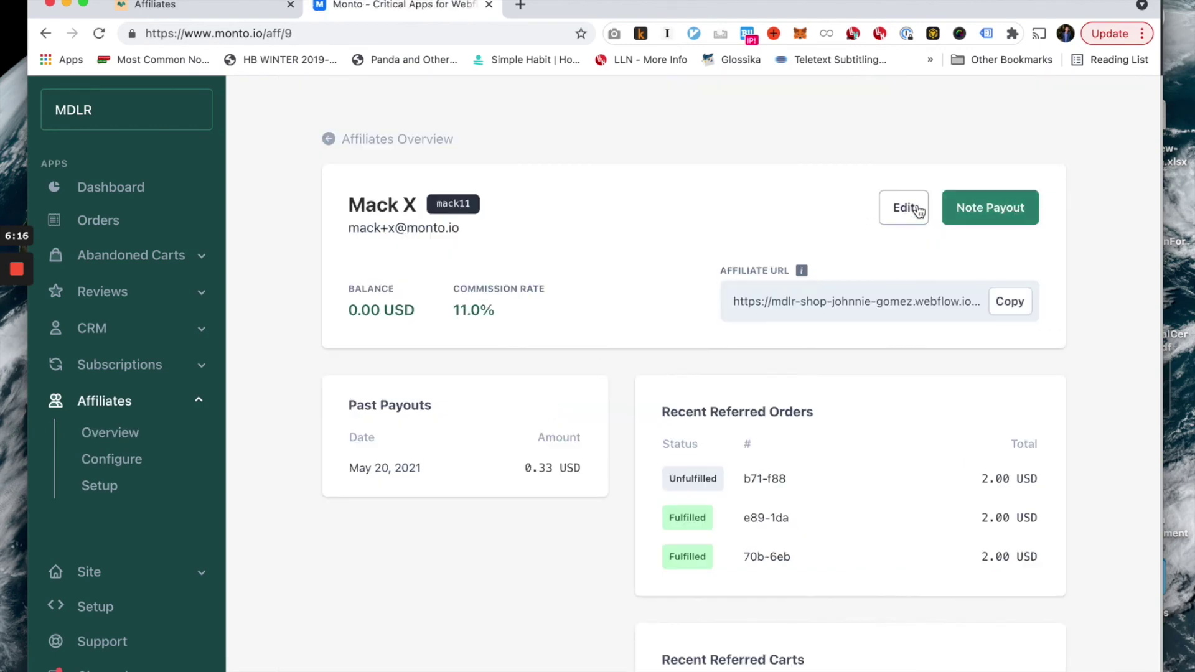
key("super+grave")
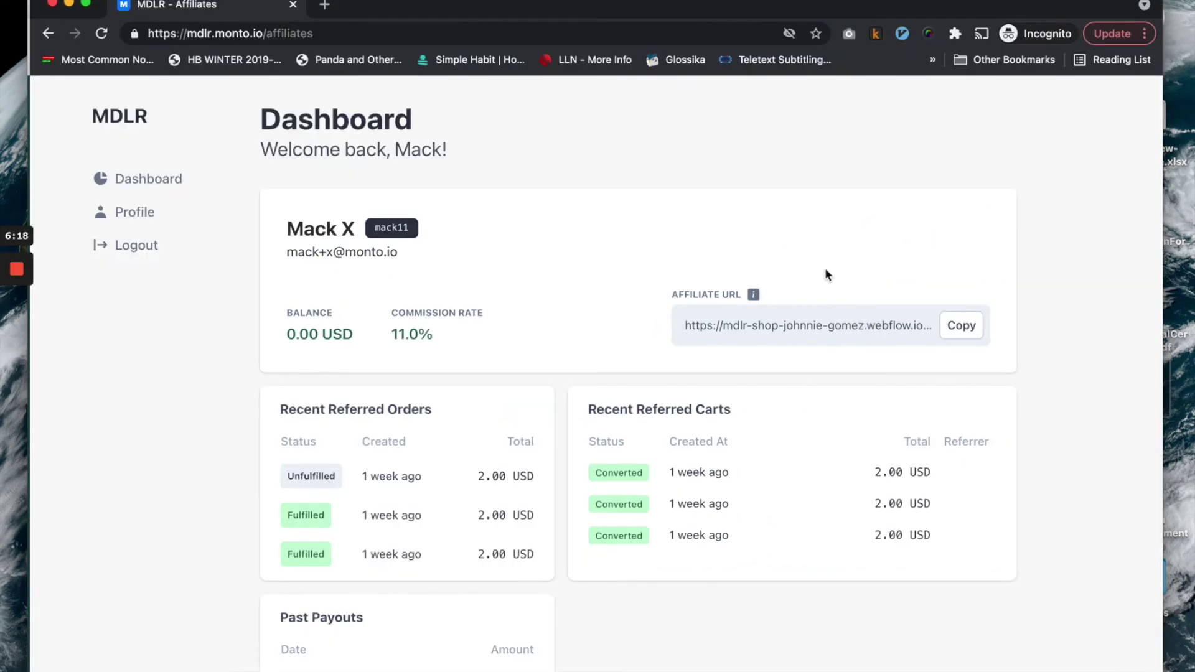
Inspect and copy the affiliate URL from the dashboard, then note the 11.0% commission.
left_click(810, 324)
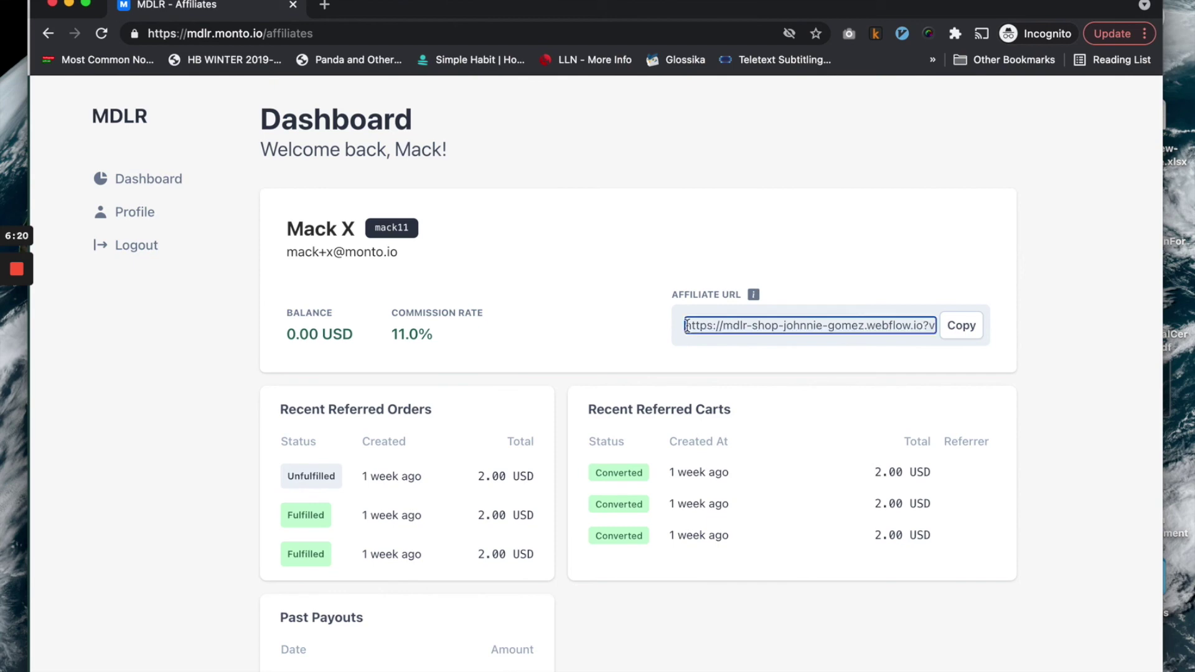
left_click_drag(847, 324, 932, 332)
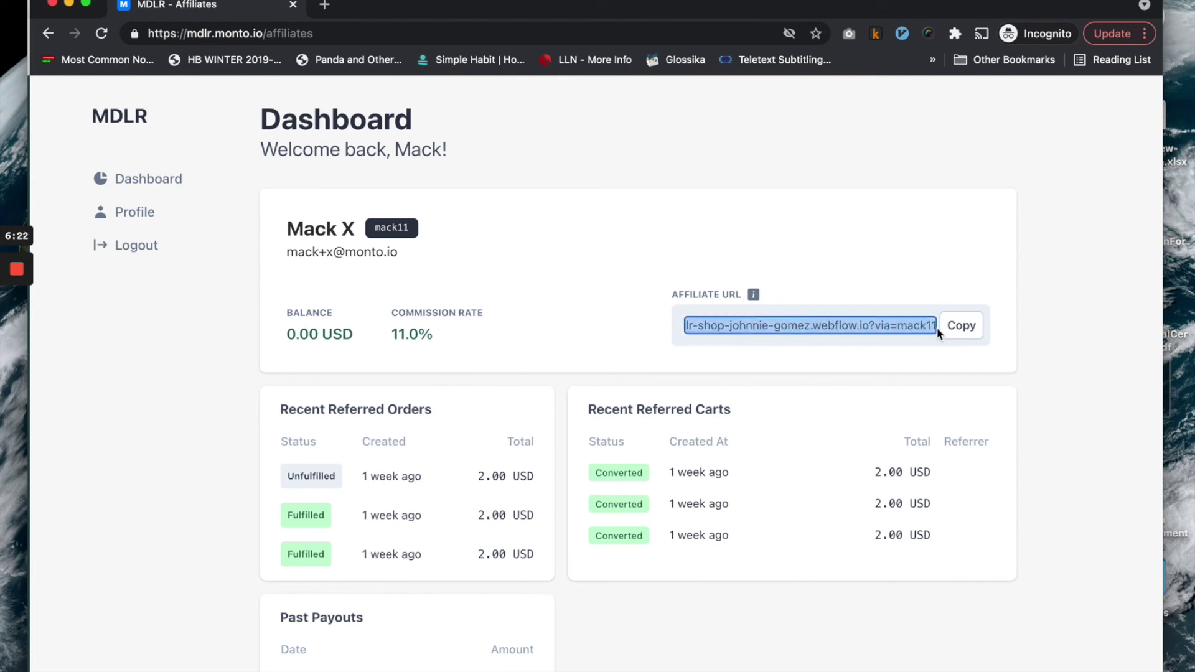
left_click(960, 275)
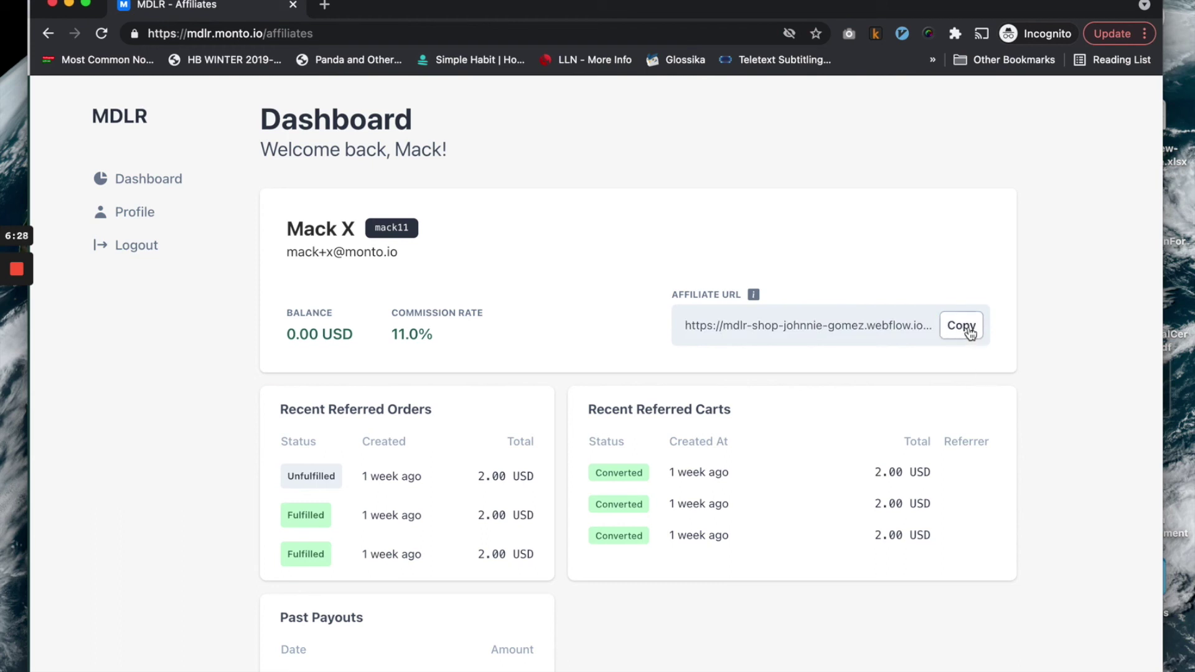
left_click(969, 330)
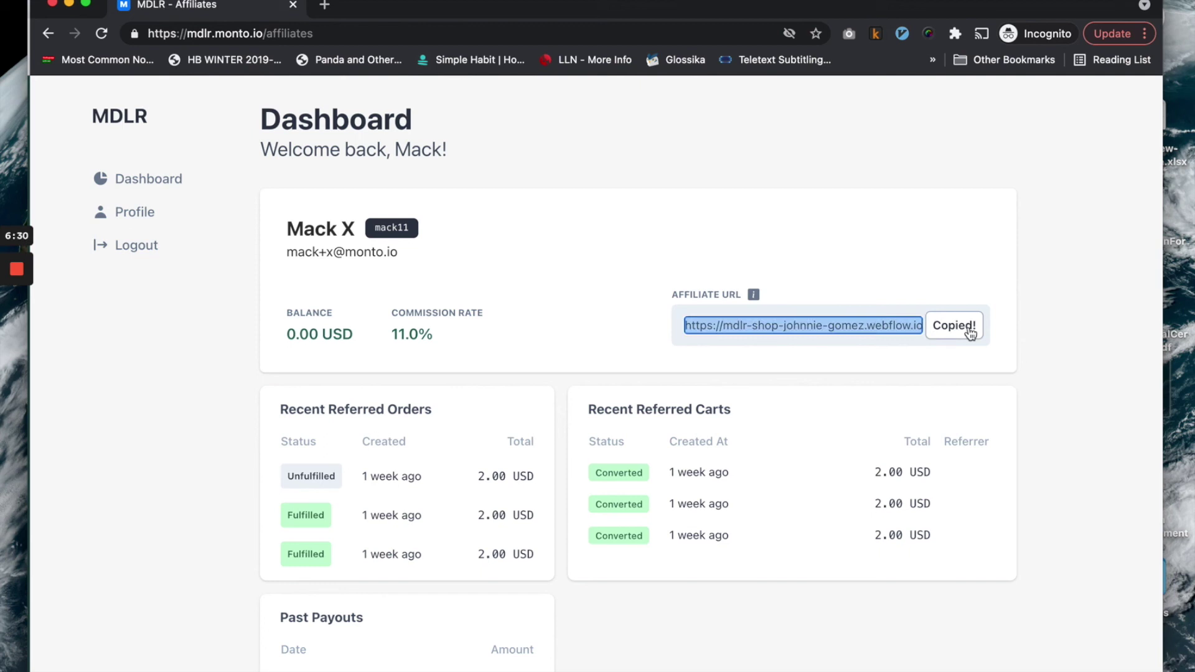
left_click_drag(434, 330, 395, 319)
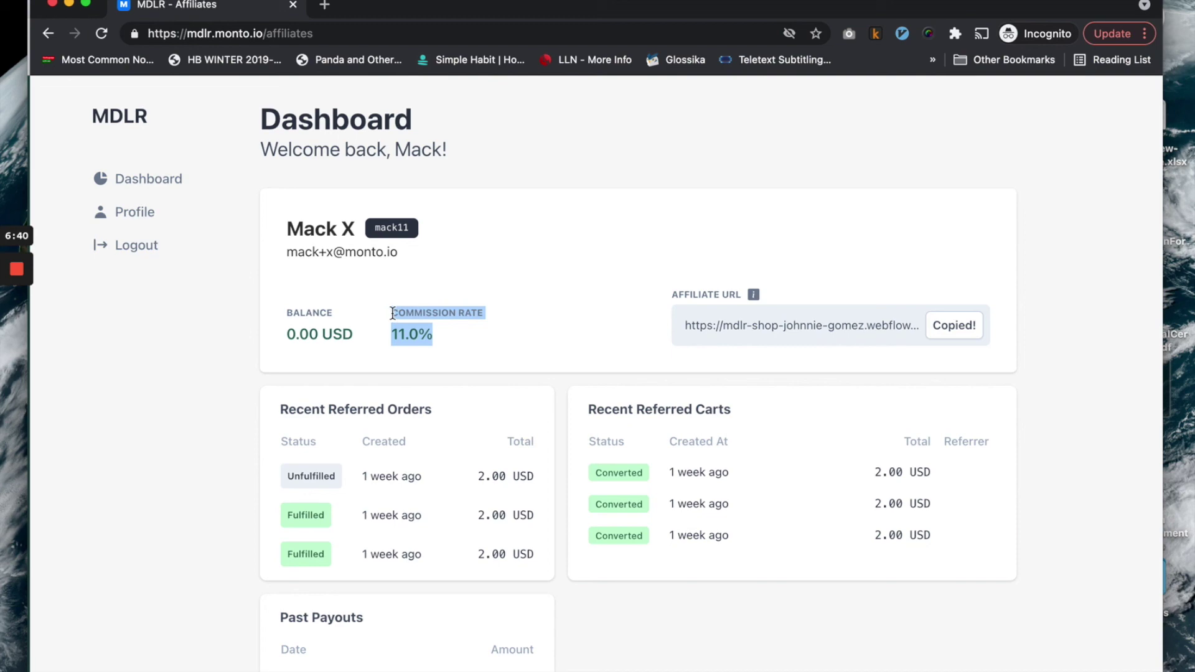
Review the affiliate dashboard's current balance of 0.00 USD.
left_click(393, 314)
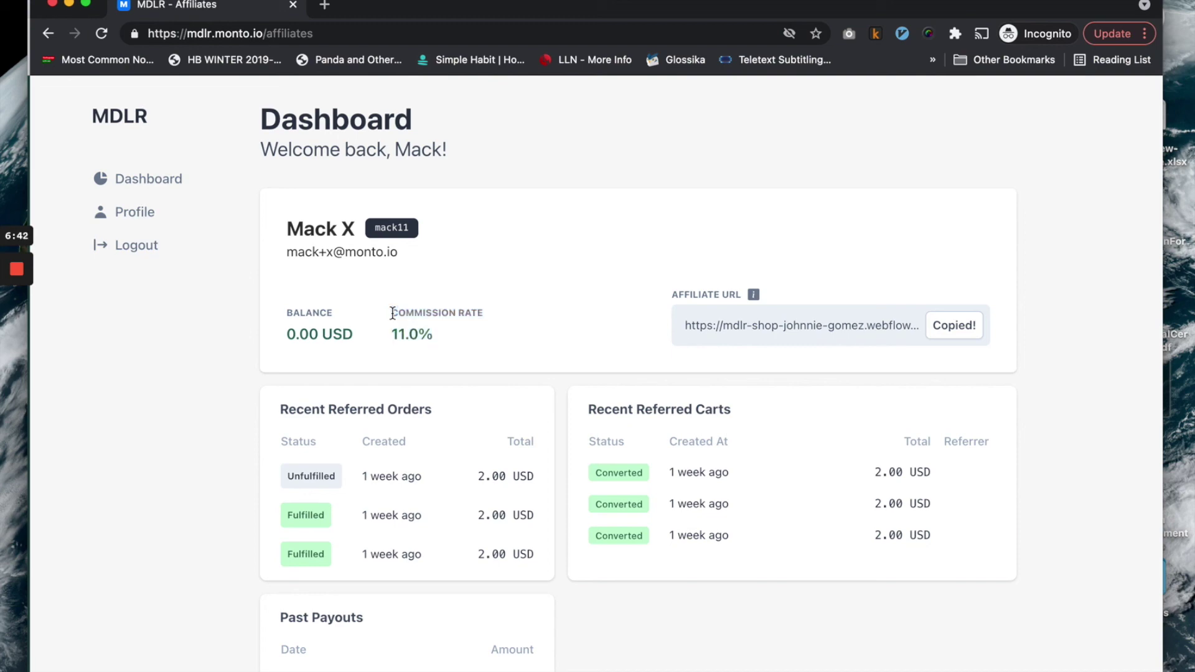
left_click_drag(368, 335, 289, 335)
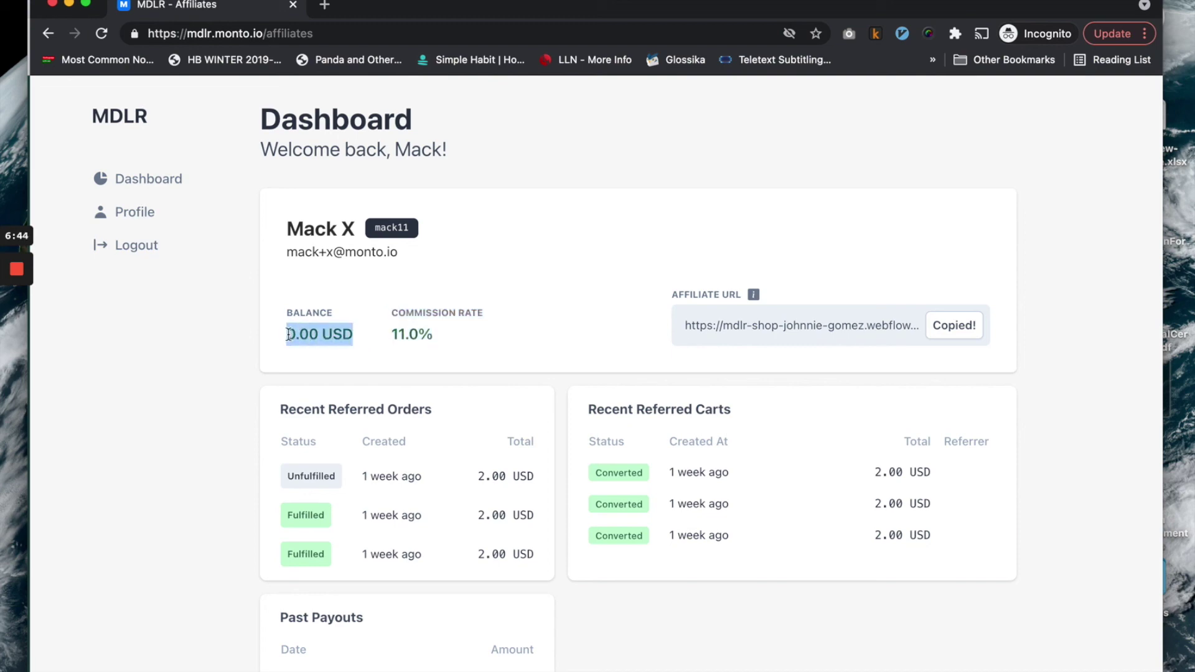
scroll(300, 338, "down", 1)
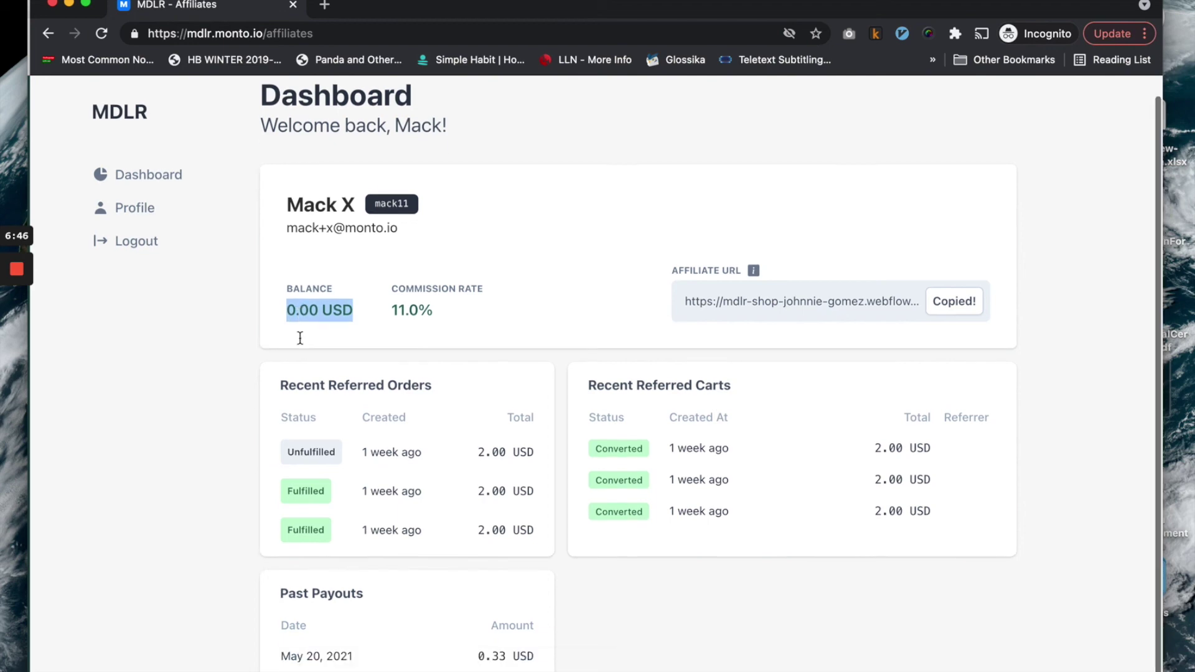
scroll(300, 338, "up", 1)
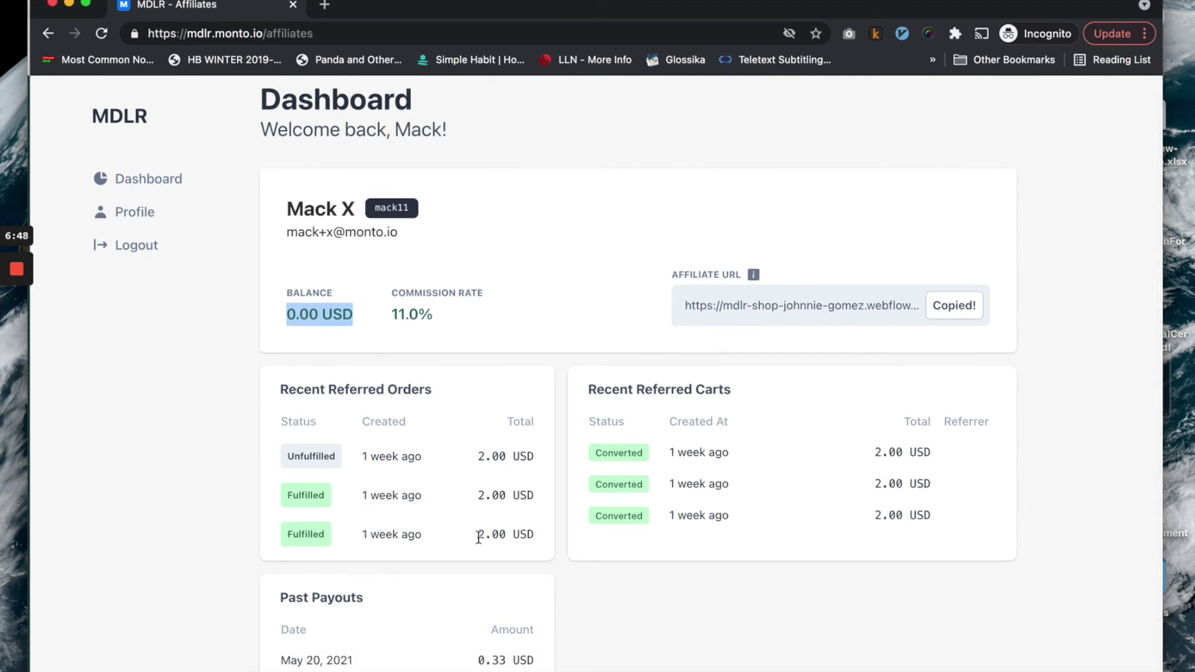
Review the 0.33 USD past payout on the affiliate dashboard, then return to the admin window.
key("super+grave")
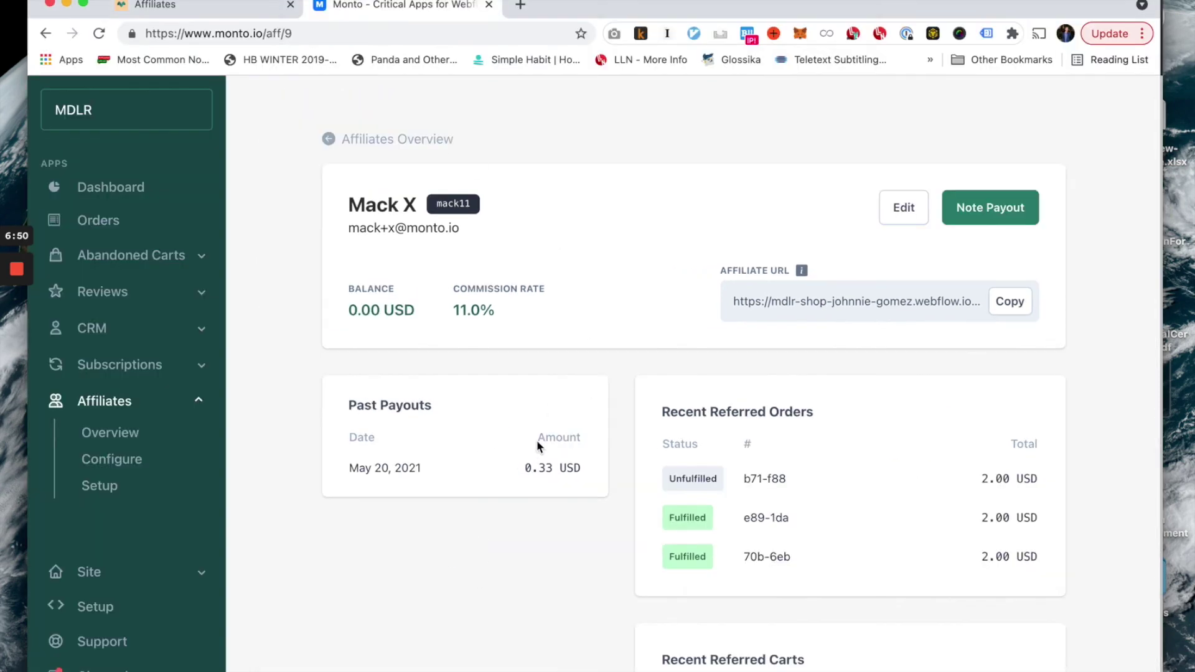
key("super+grave")
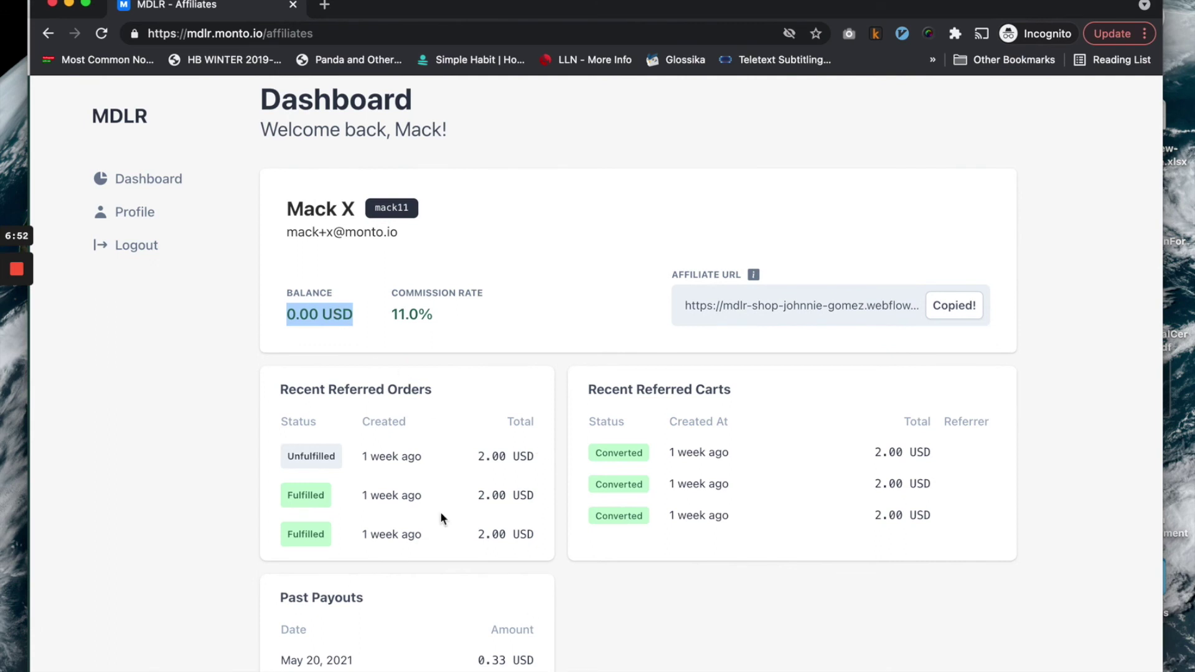
left_click_drag(280, 661, 536, 661)
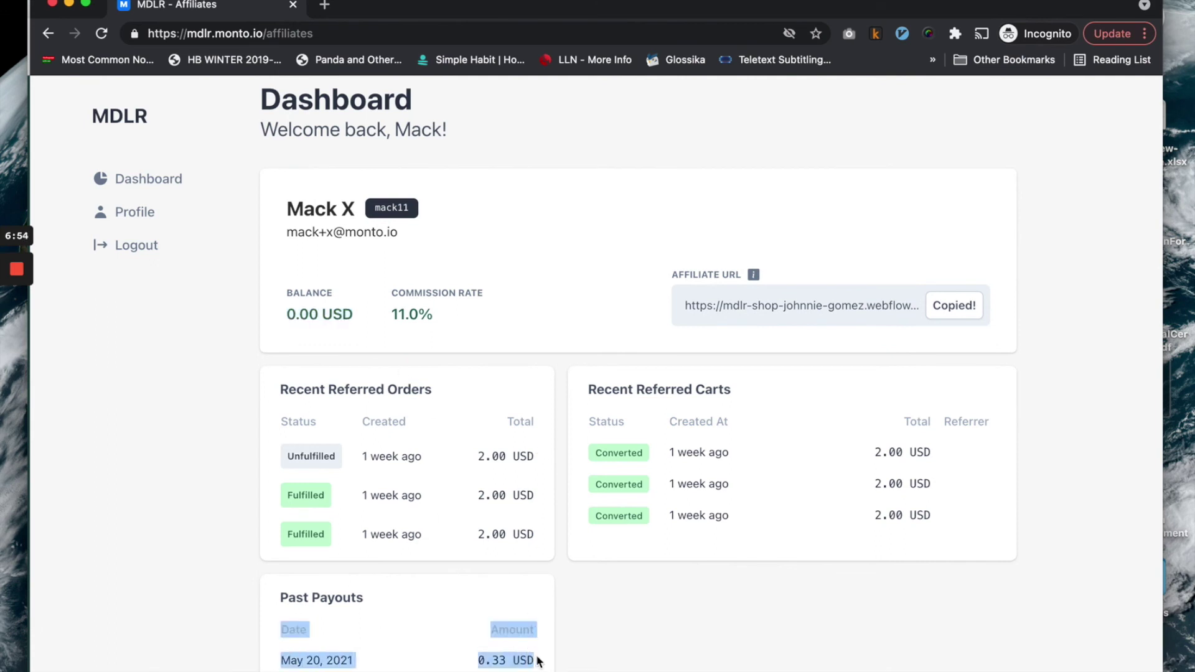
left_click(539, 662)
scroll(584, 662, "up", 1)
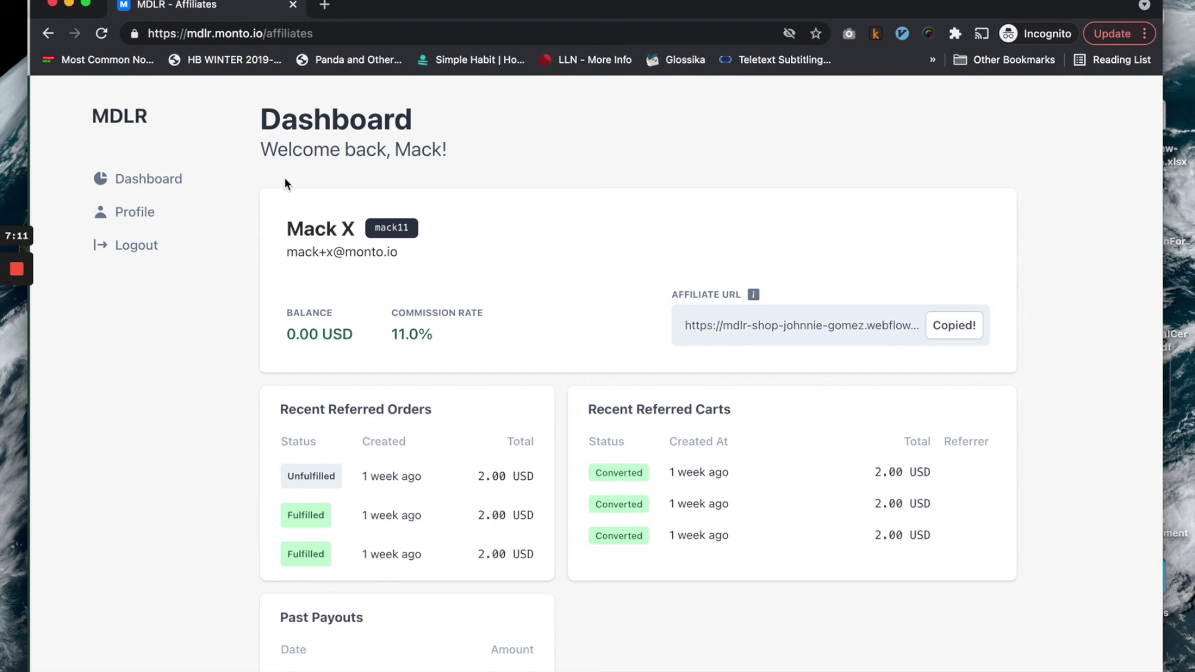
key("super+grave")
Open the affiliate's Note Payout form, close it without recording a payout, and return to Affiliates Overview.
left_click(990, 208)
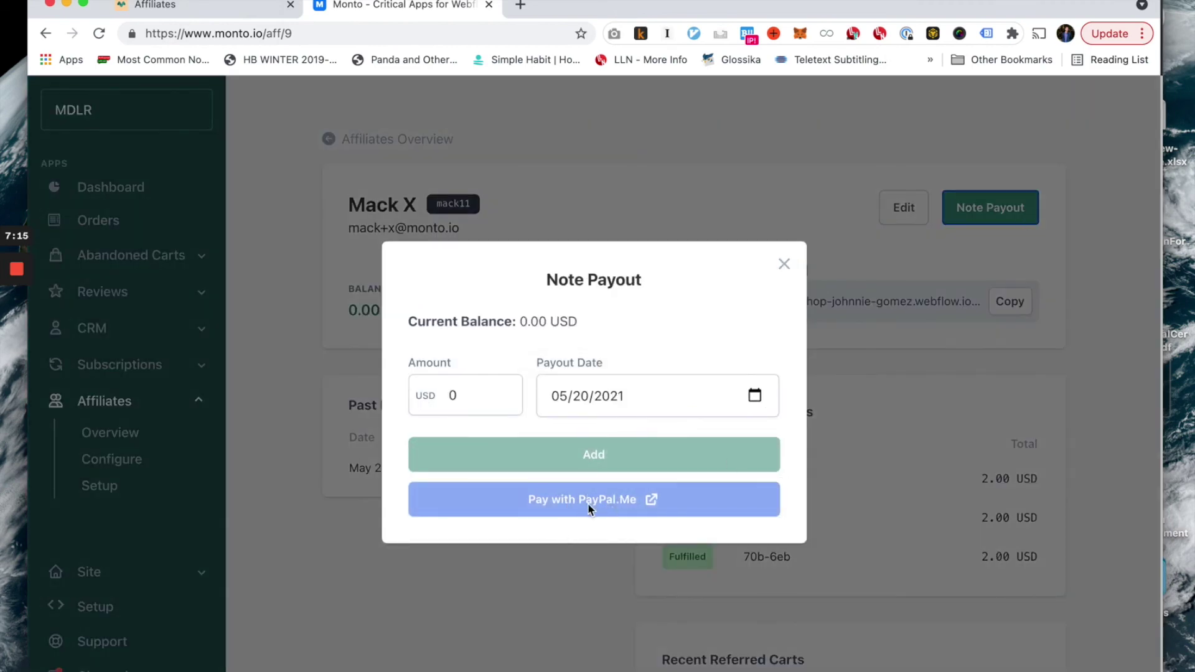
left_click(783, 263)
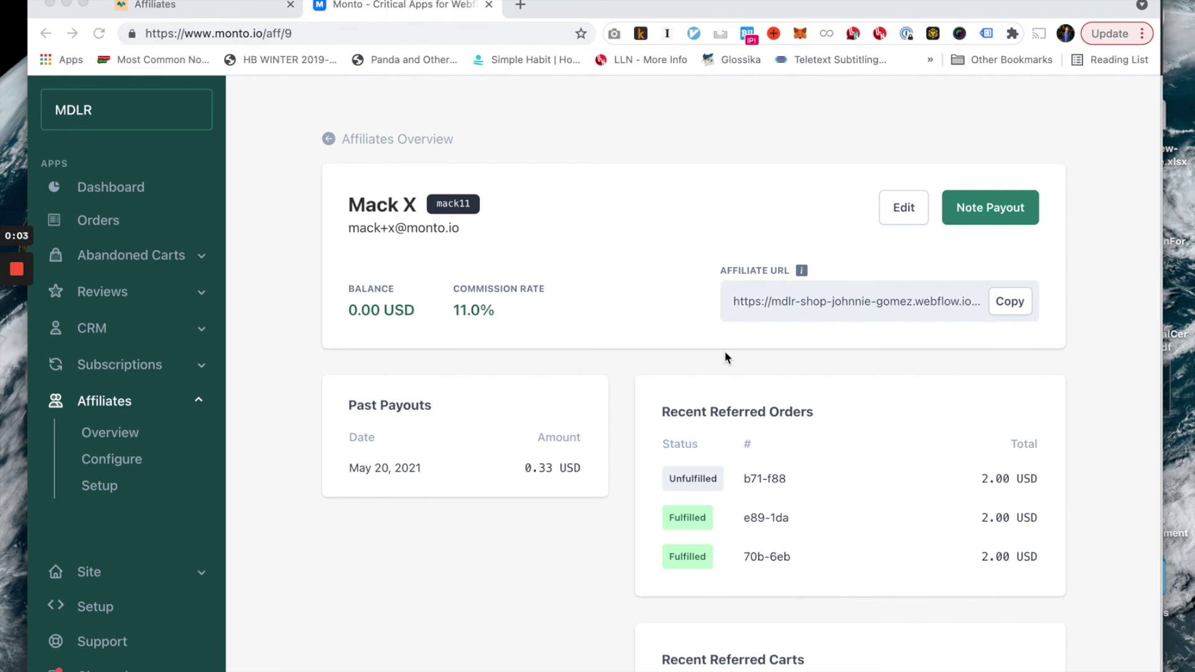
left_click(122, 437)
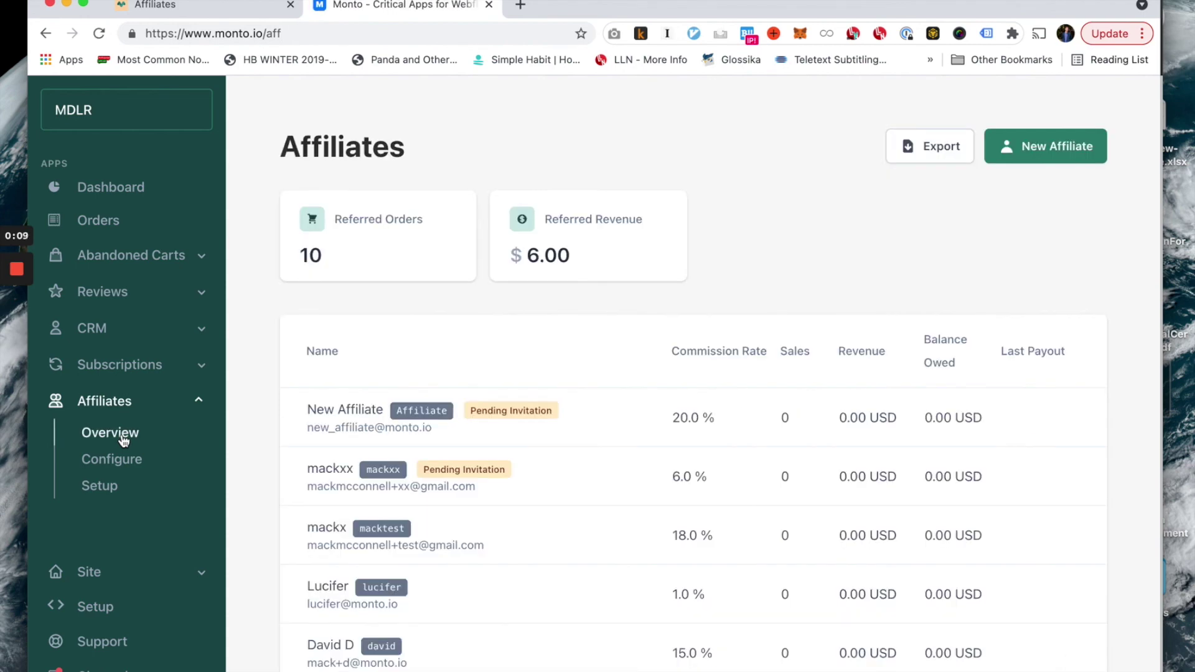
Show the monto.io/affiliates marketing page in the first browser tab.
key("super+1")
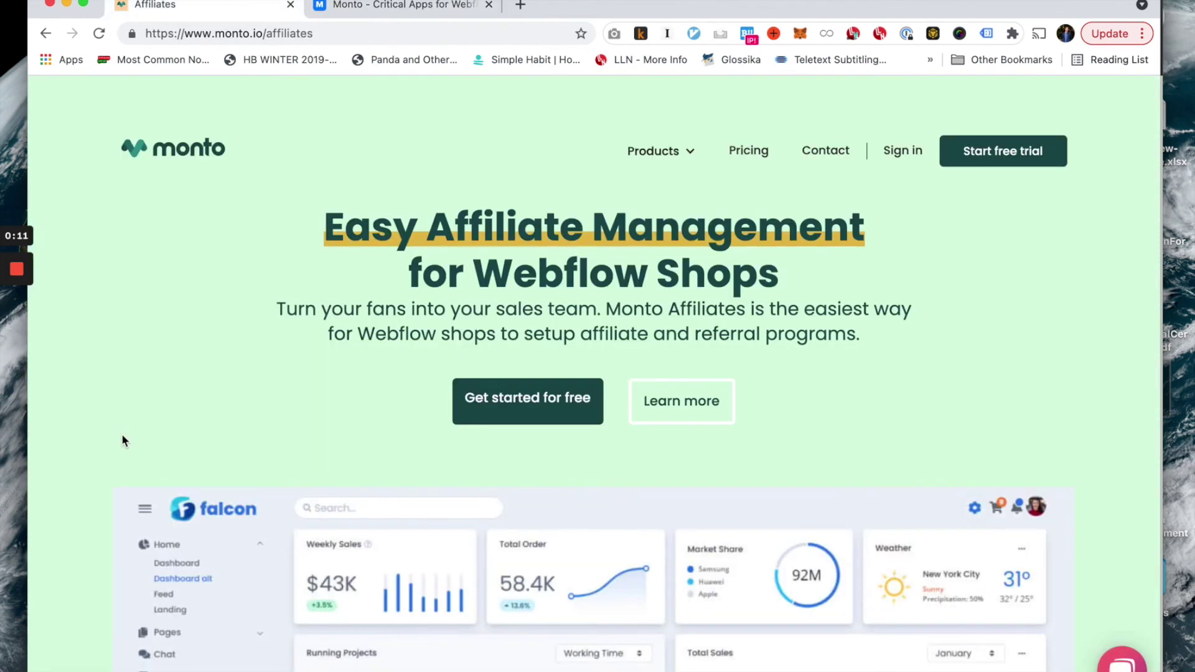